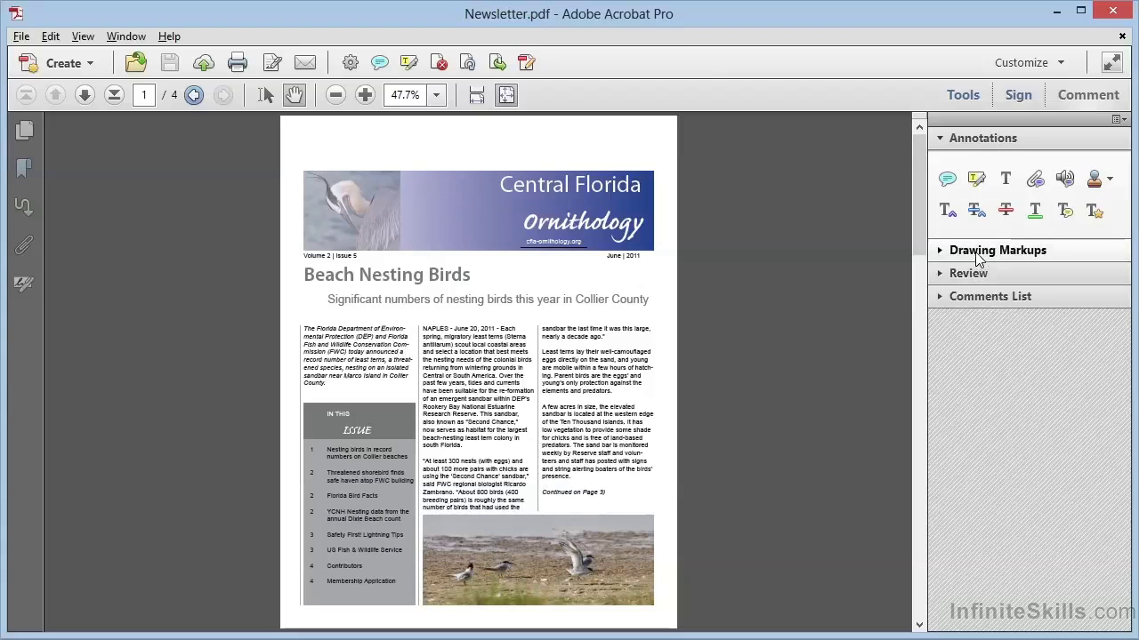
Add a text box markup reading "Text box" over the banner's lower edge and shift it slightly up beside the web address
left_click(978, 253)
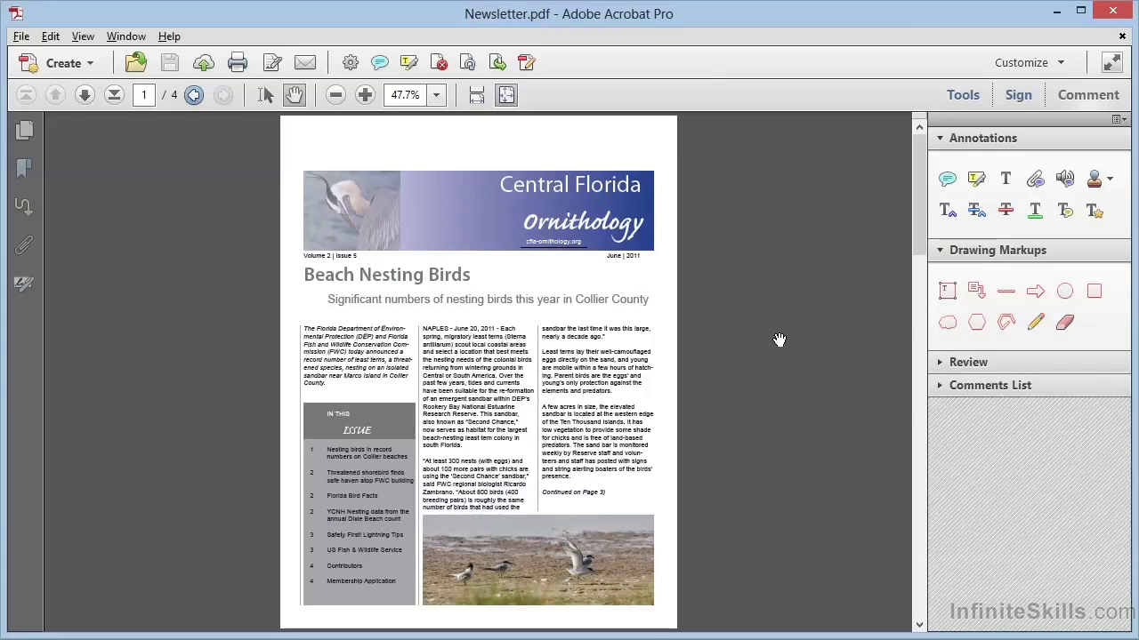
left_click(945, 298)
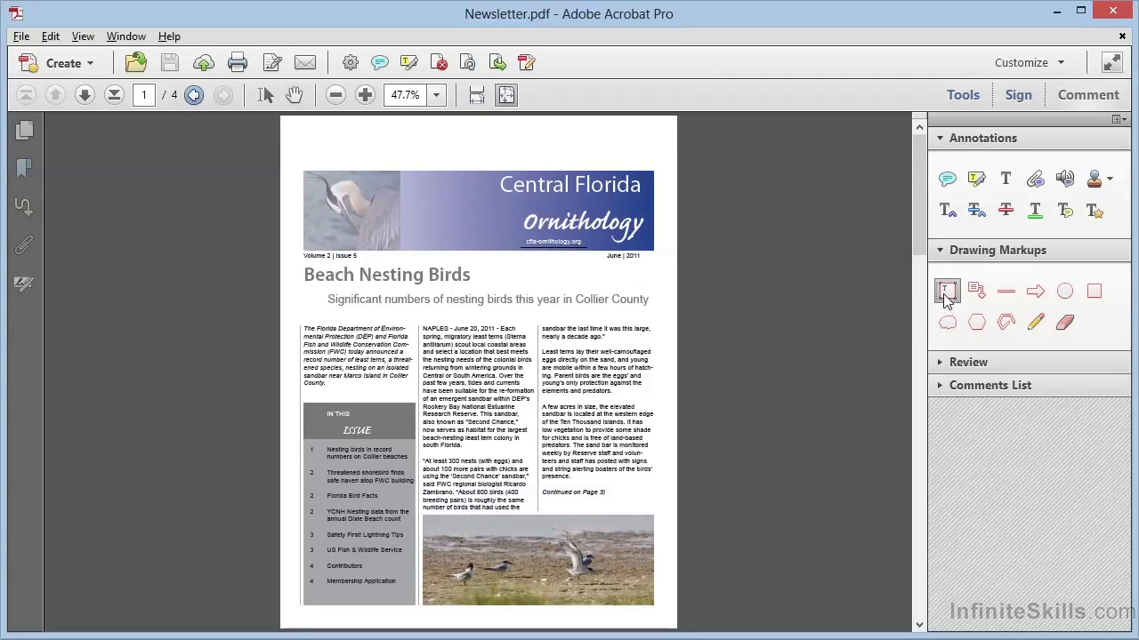
left_click_drag(452, 258, 533, 235)
type("Text box")
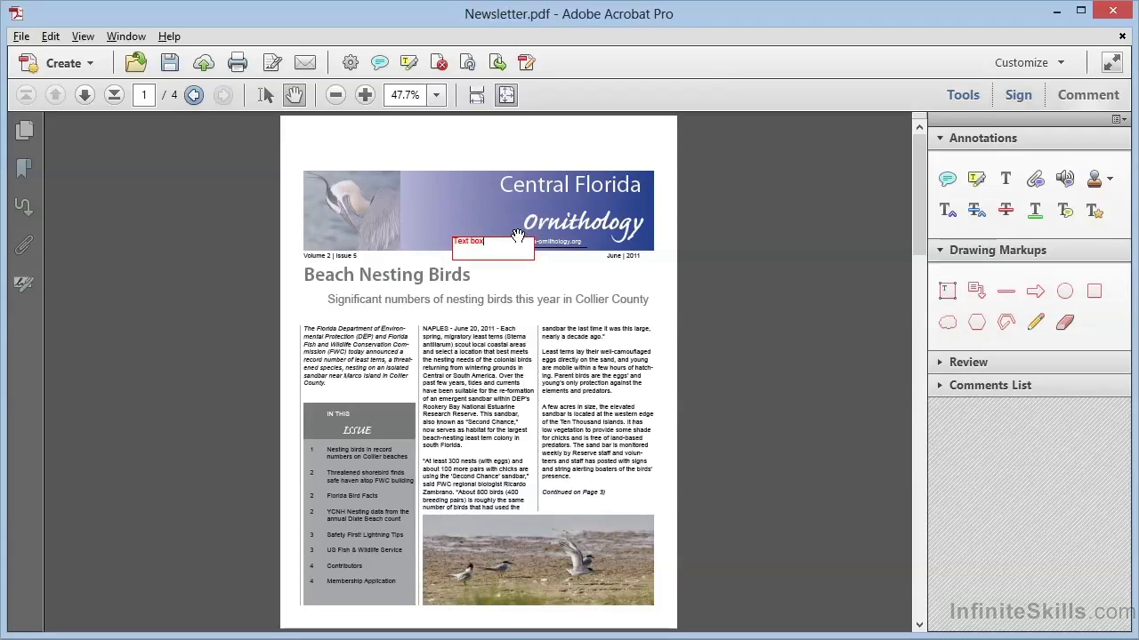
left_click(511, 240)
left_click_drag(519, 258, 506, 253)
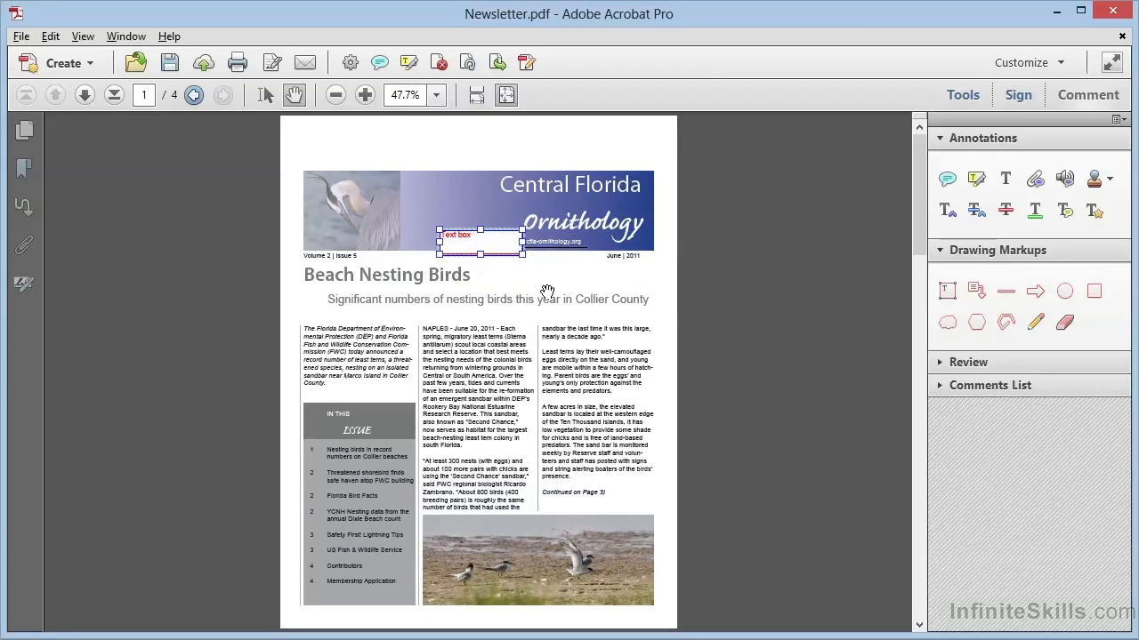
Set the text box's fill to No Color, and slightly reposition and resize it over the banner's lower edge
right_click(507, 246)
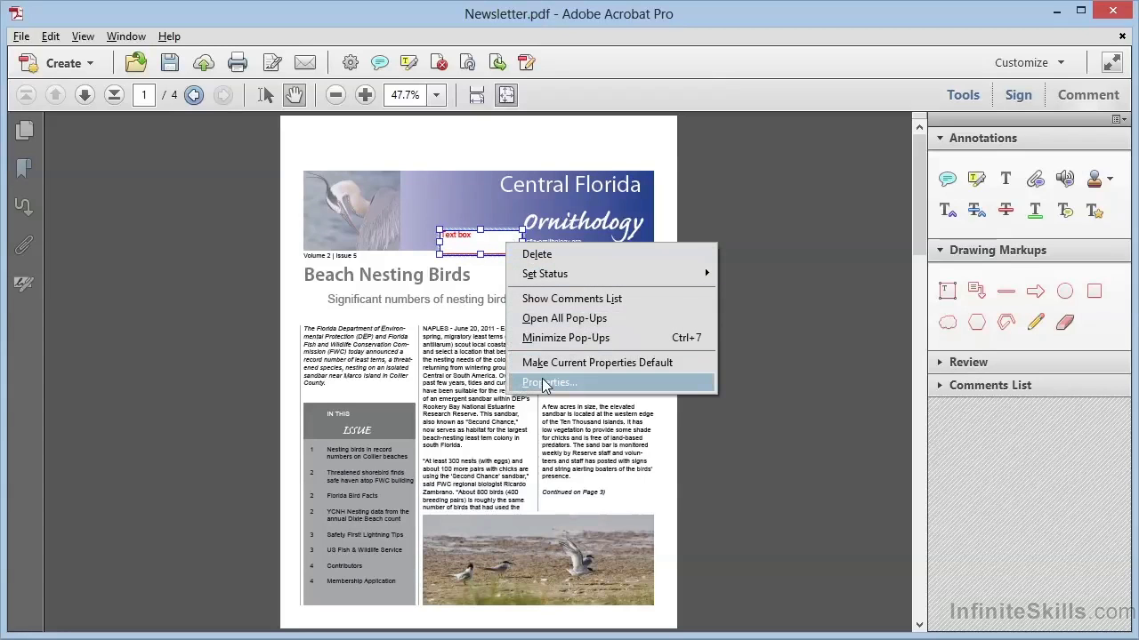
left_click(545, 384)
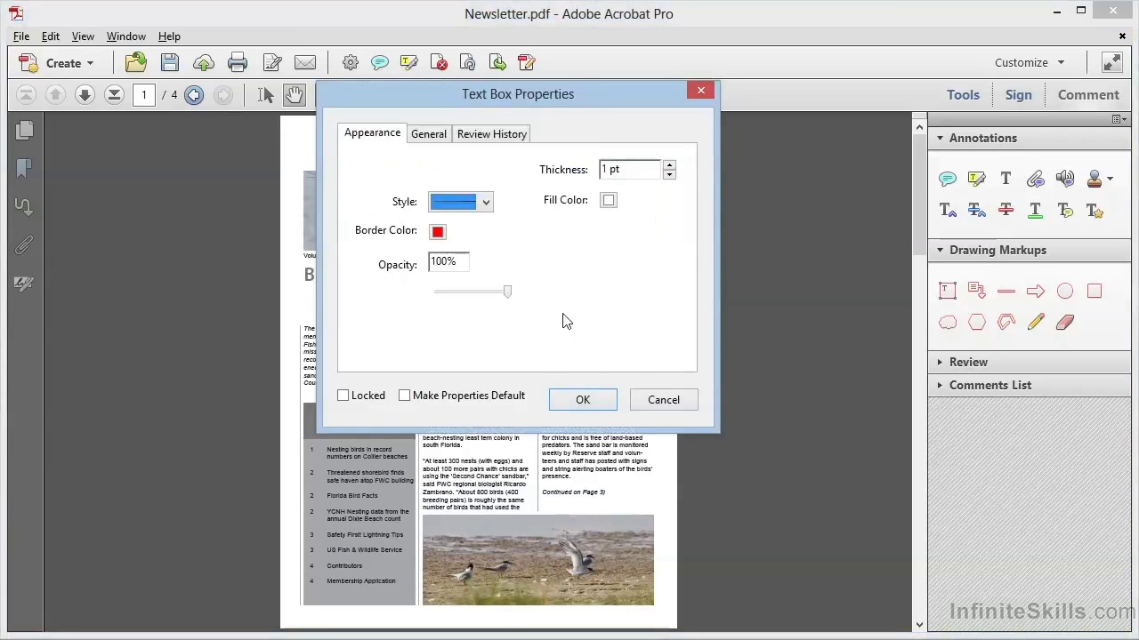
left_click(608, 201)
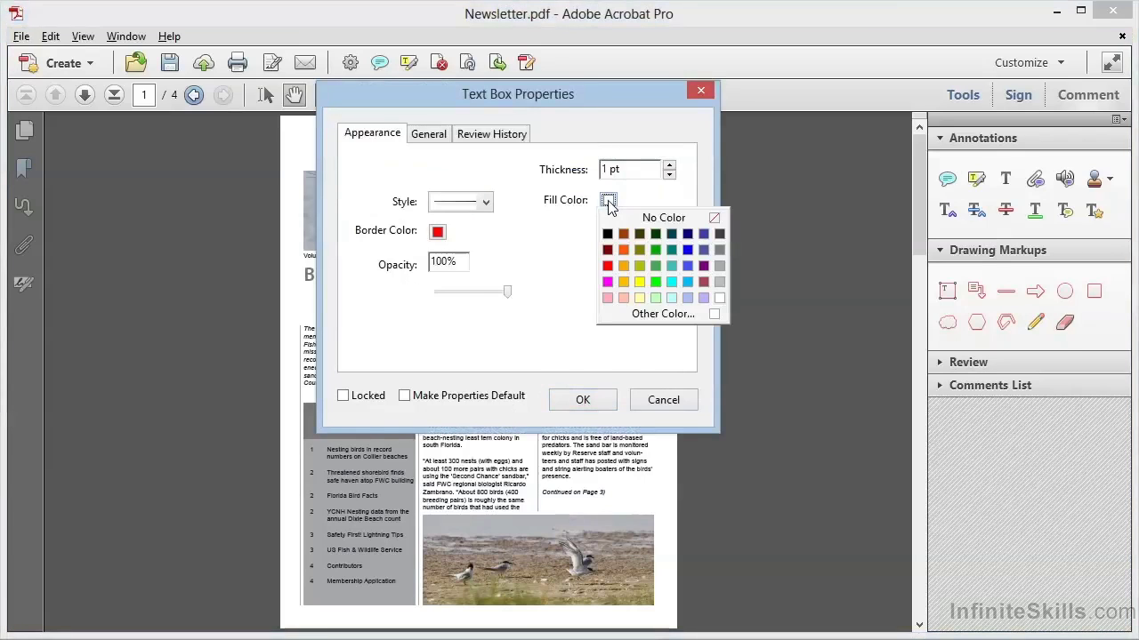
left_click(674, 220)
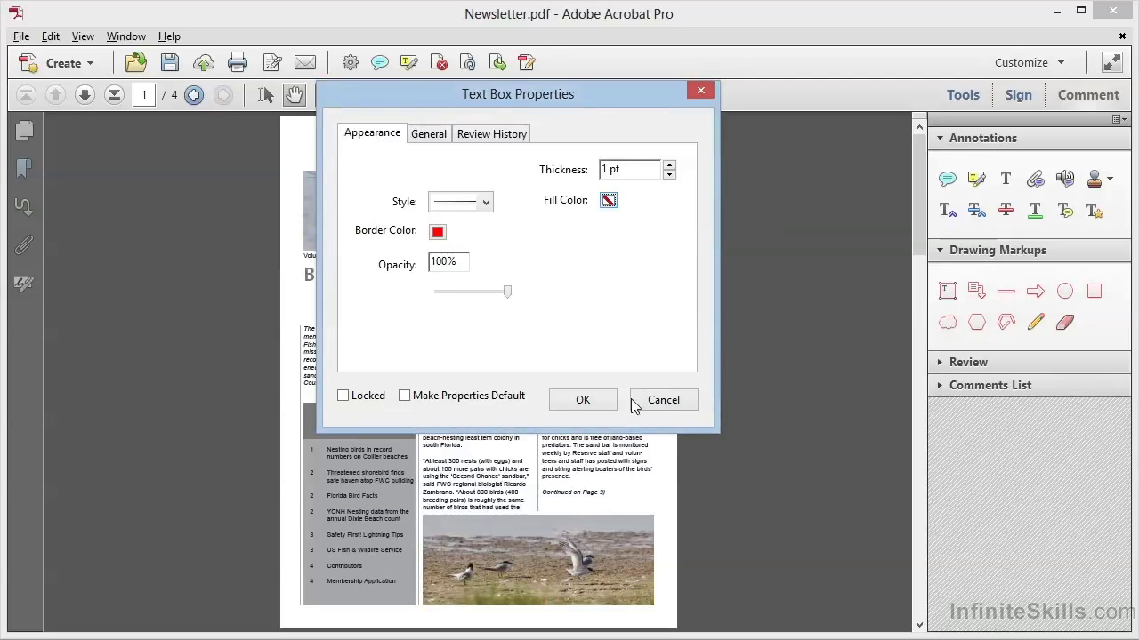
left_click(583, 400)
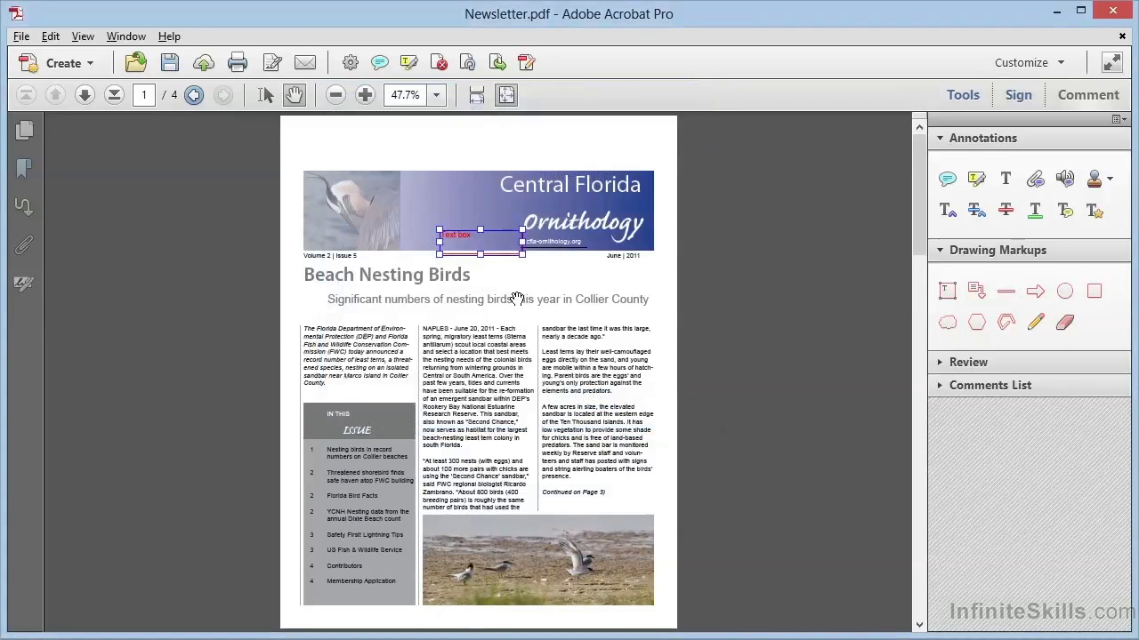
left_click_drag(505, 255, 512, 261)
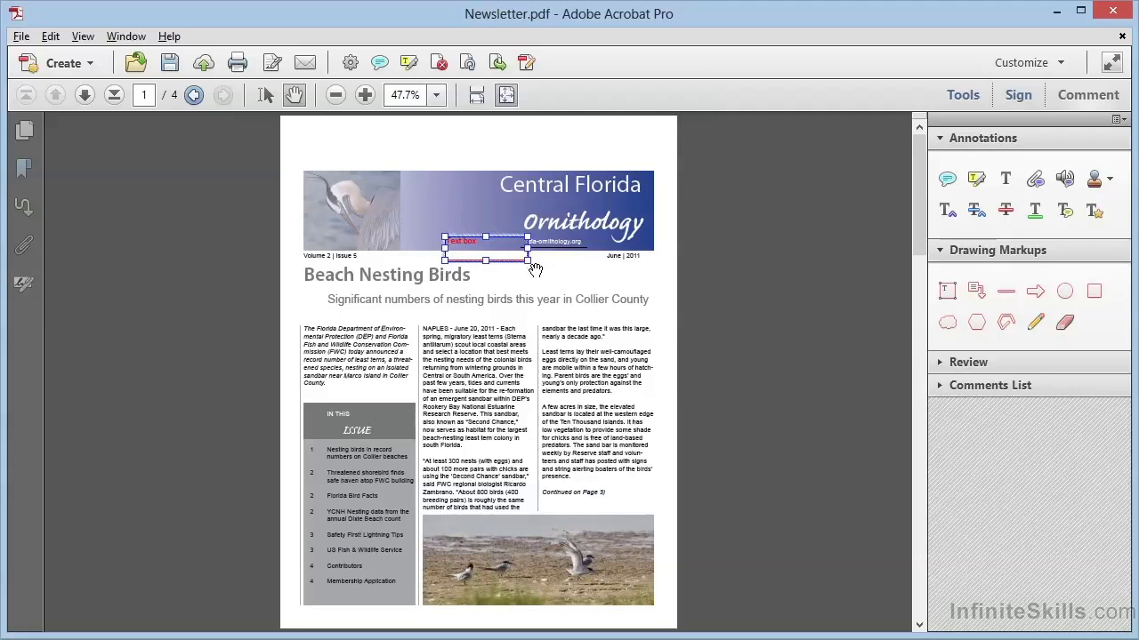
left_click_drag(529, 260, 533, 259)
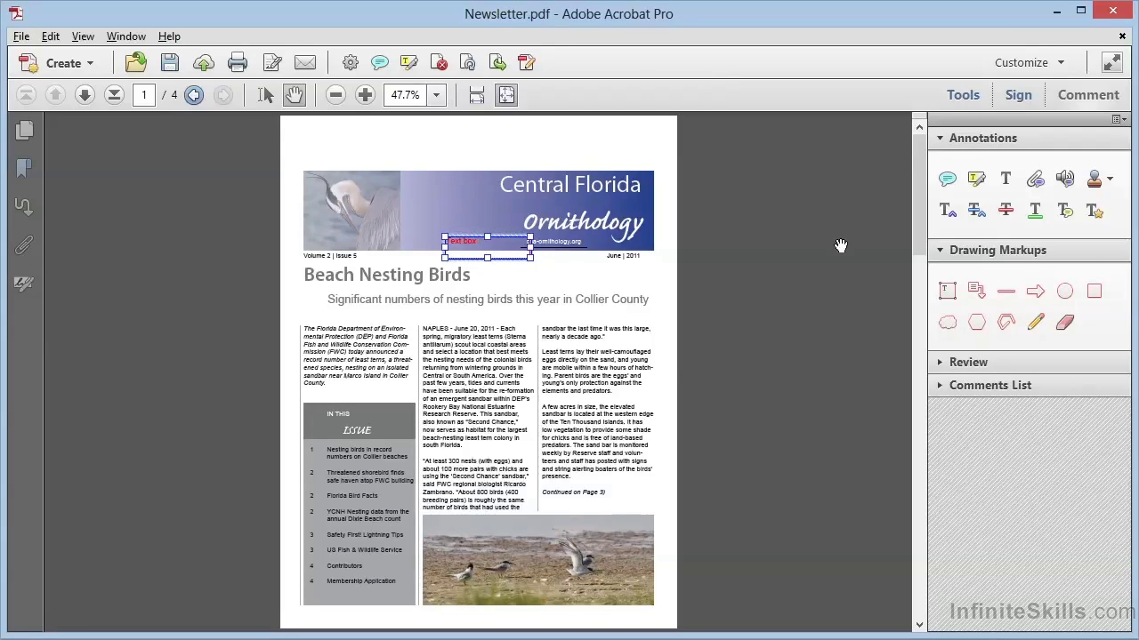
Add a callout reading "Change font here" that points to the "IN THIS ISSUE" heading, and adjust its text frame over the middle column
left_click(976, 292)
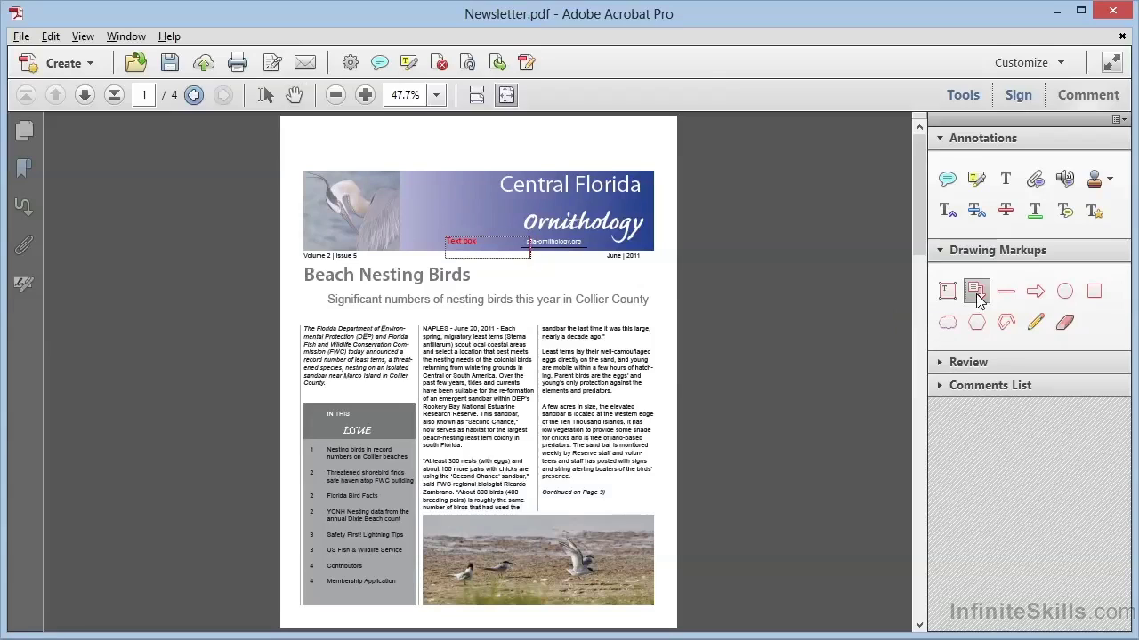
mouse_move(369, 412)
left_mouse_down()
mouse_move(392, 372)
mouse_move(487, 365)
left_mouse_up()
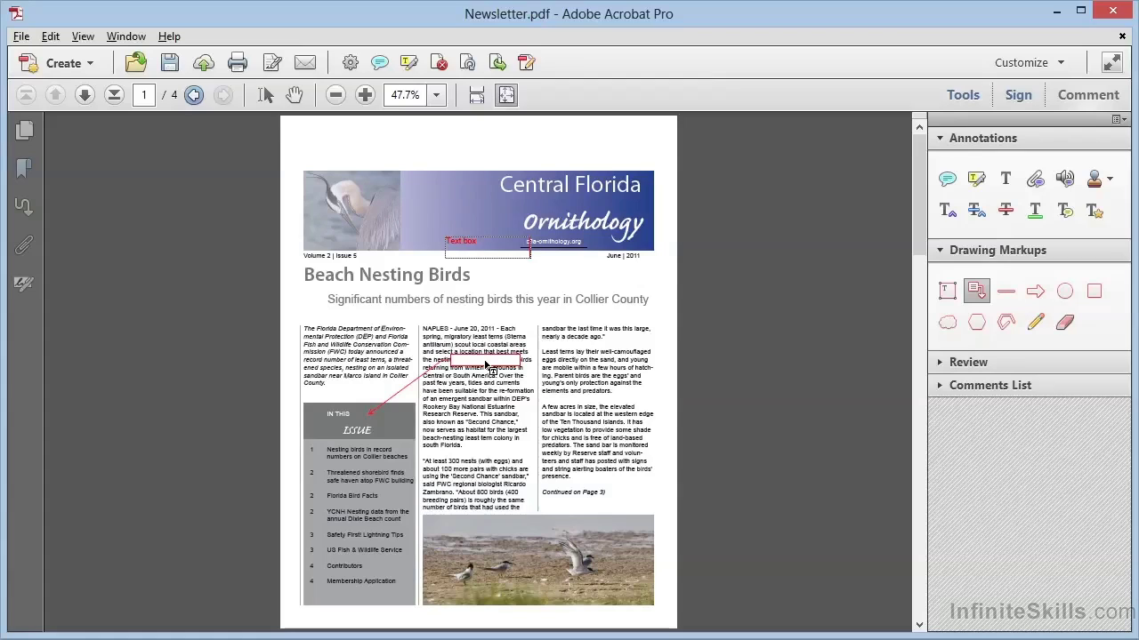
key("Escape")
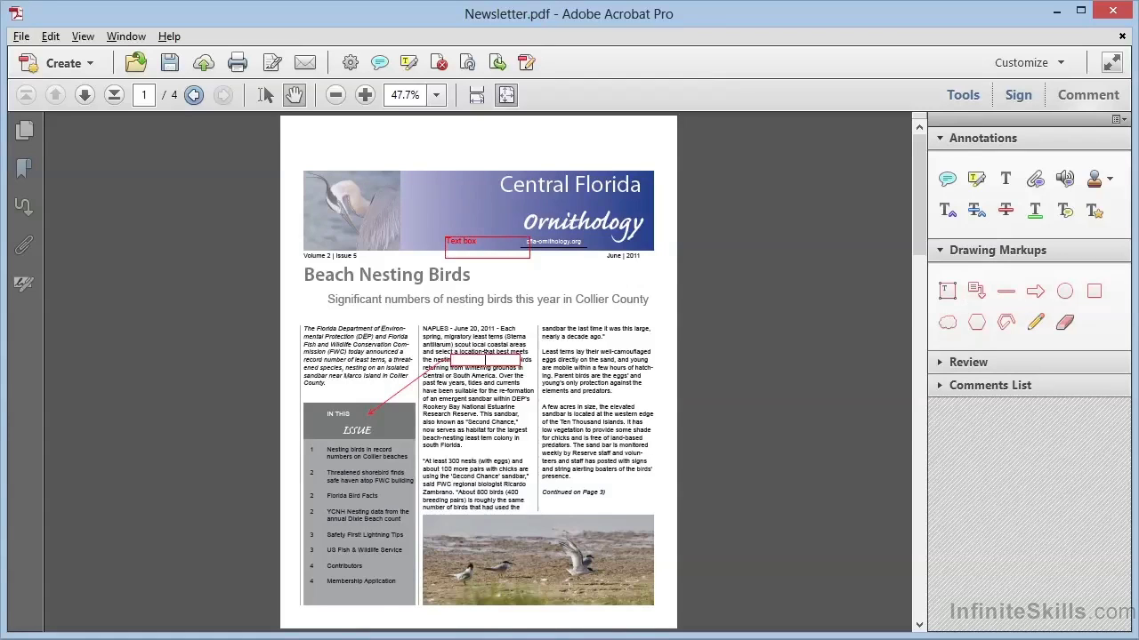
type("Change font here")
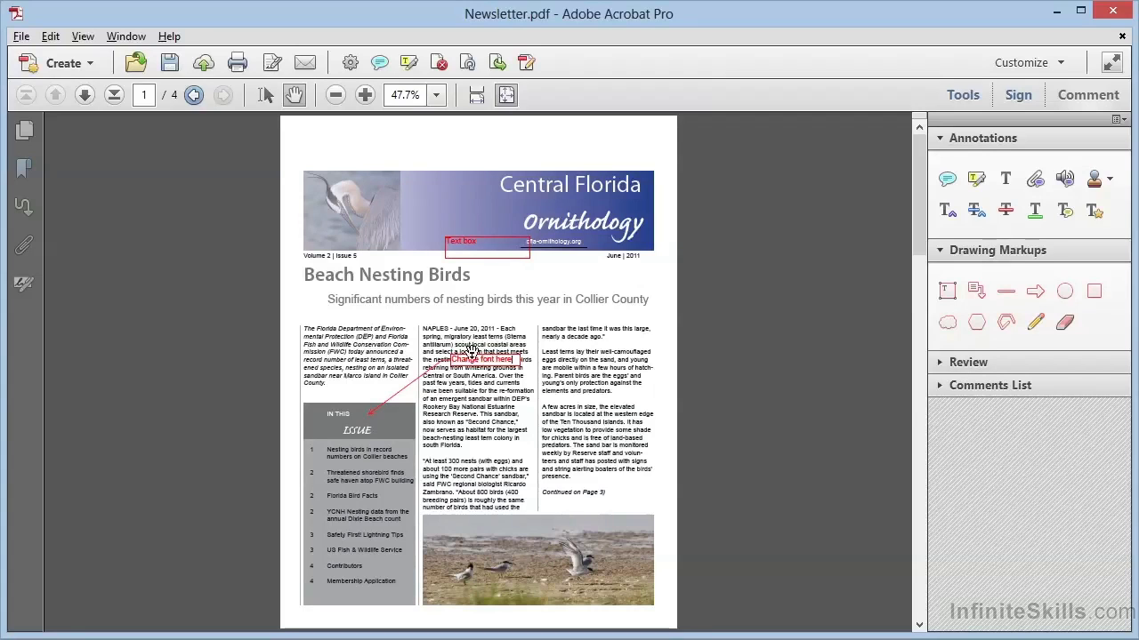
left_click_drag(486, 390, 535, 357)
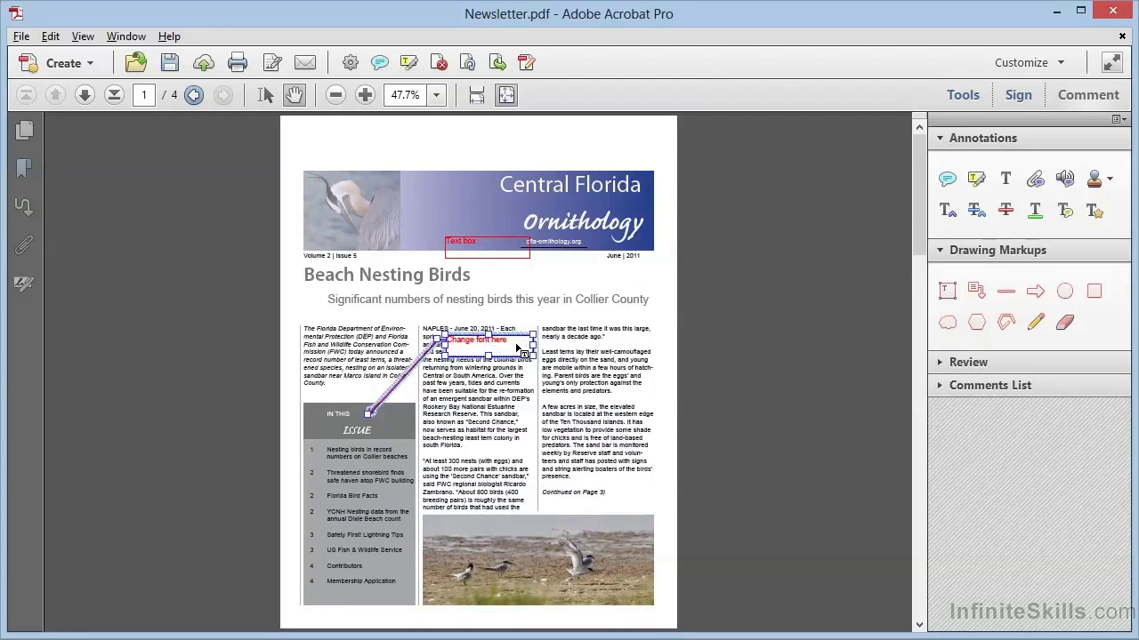
Examine the callout's appearance properties without changing them
right_click(516, 347)
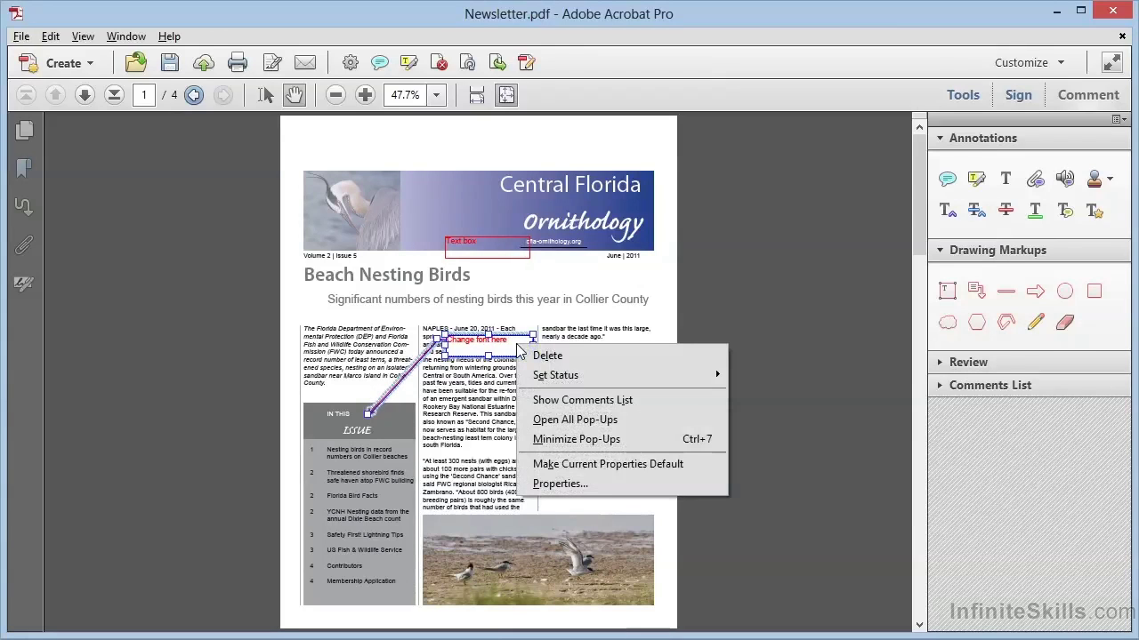
left_click(582, 489)
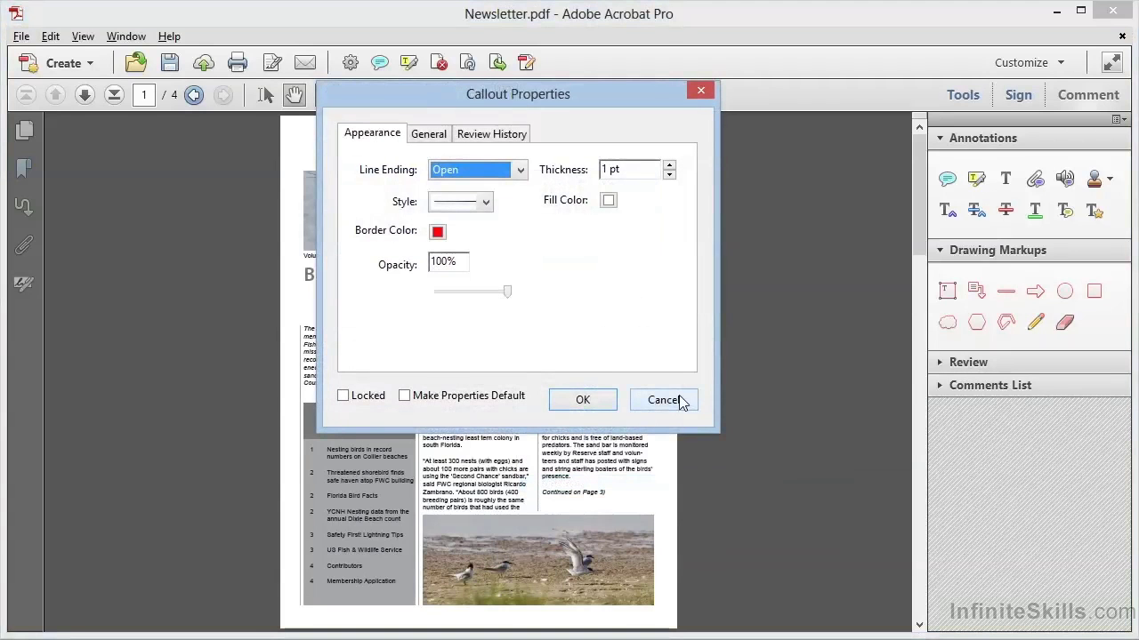
left_click(681, 401)
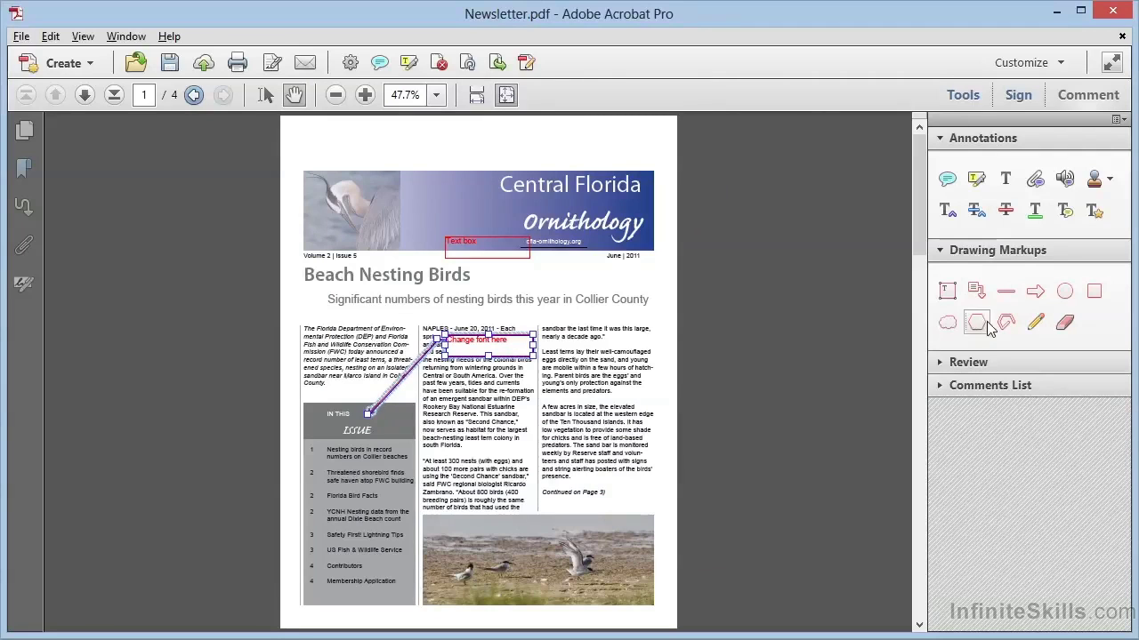
Draw a horizontal line under the "Significant numbers of nesting birds" subheading and attach a pop-up note reading "Line note"
left_click(1006, 293)
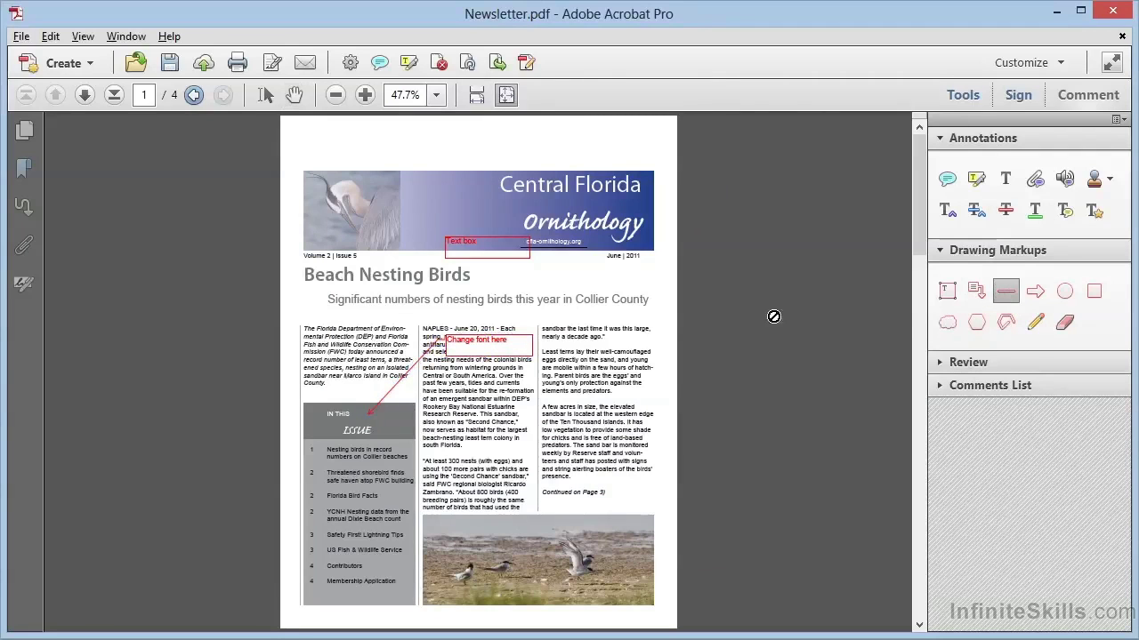
mouse_move(353, 312)
left_mouse_down()
mouse_move(579, 311)
mouse_move(550, 310)
mouse_move(439, 228)
mouse_move(365, 203)
mouse_move(292, 236)
mouse_move(437, 228)
mouse_move(601, 312)
left_mouse_up()
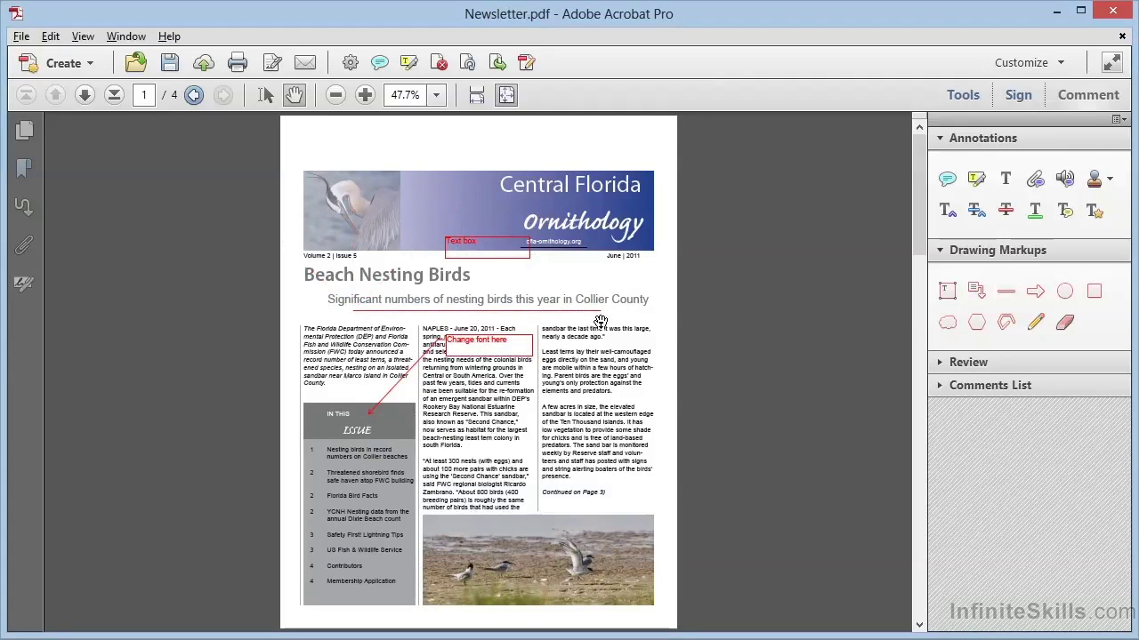
double_click(565, 311)
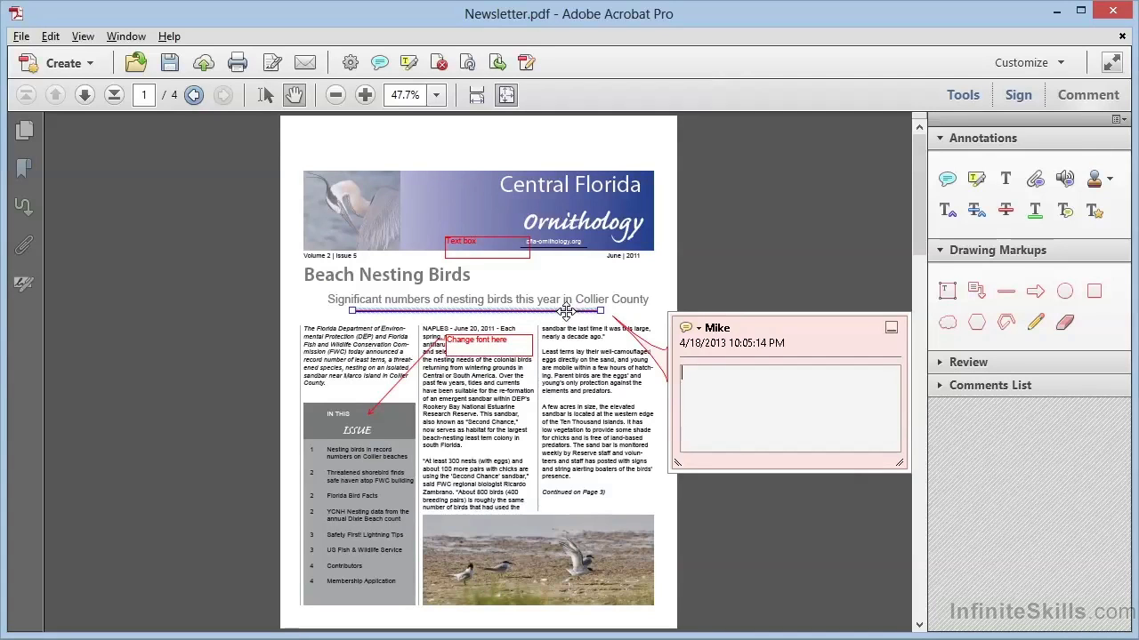
type("Line note")
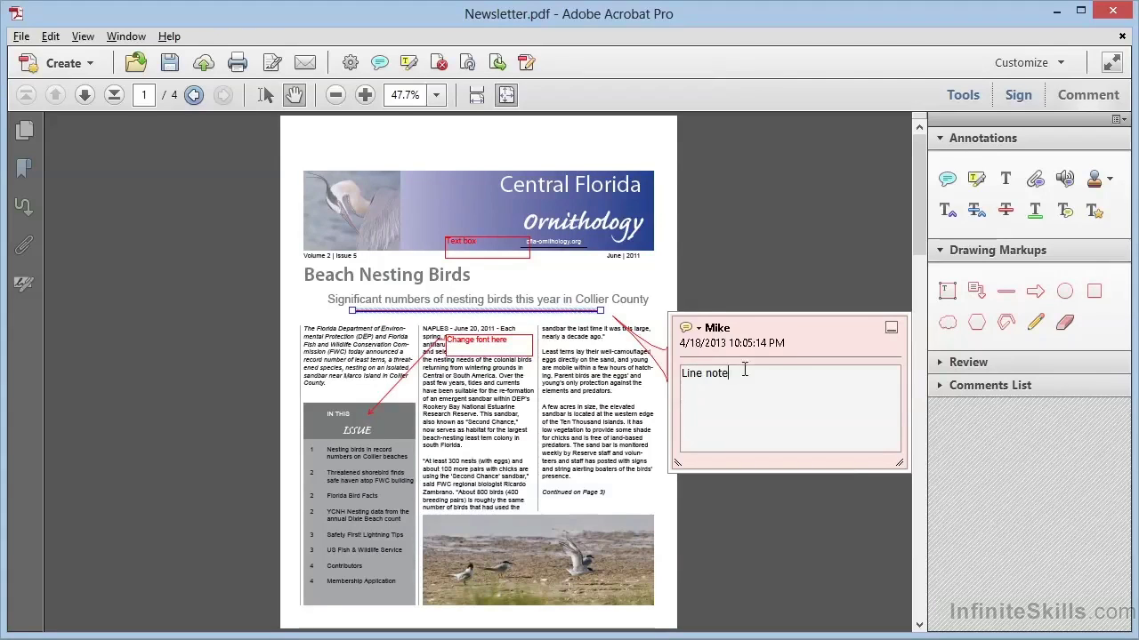
left_click(891, 327)
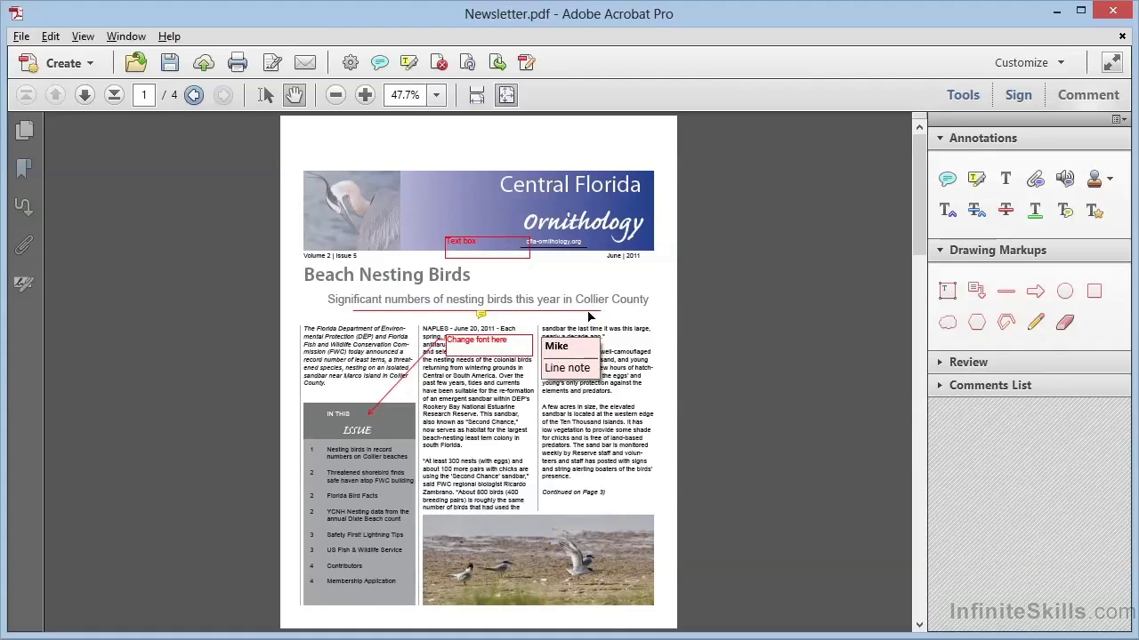
Reopen the line's note, examine the line's appearance properties without changing them, and close the note
double_click(588, 316)
right_click(699, 333)
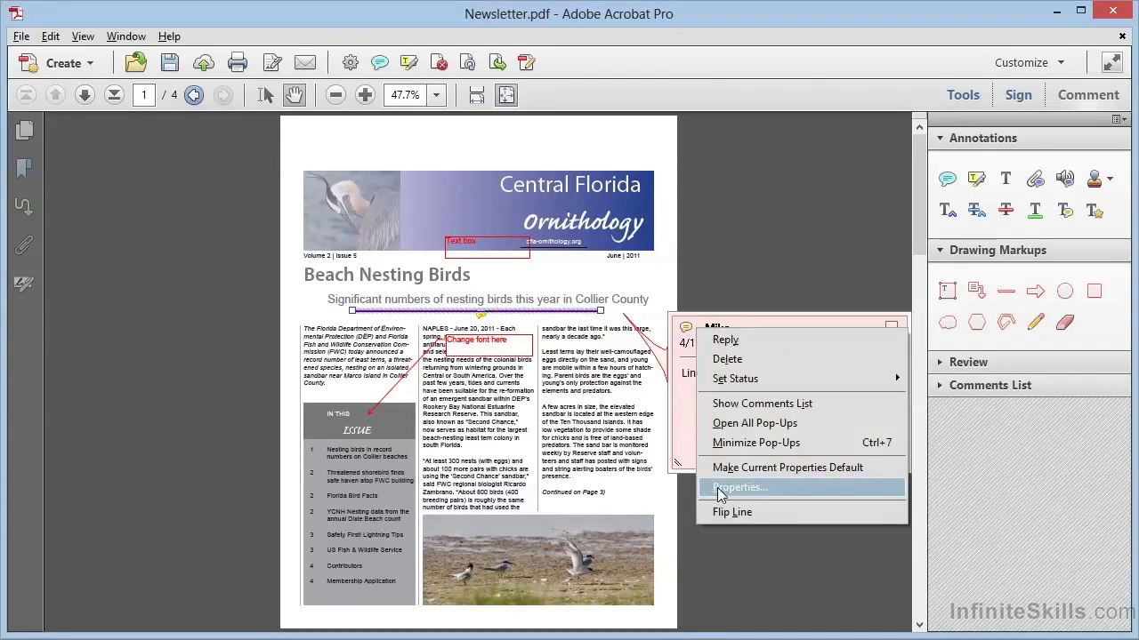
left_click(720, 491)
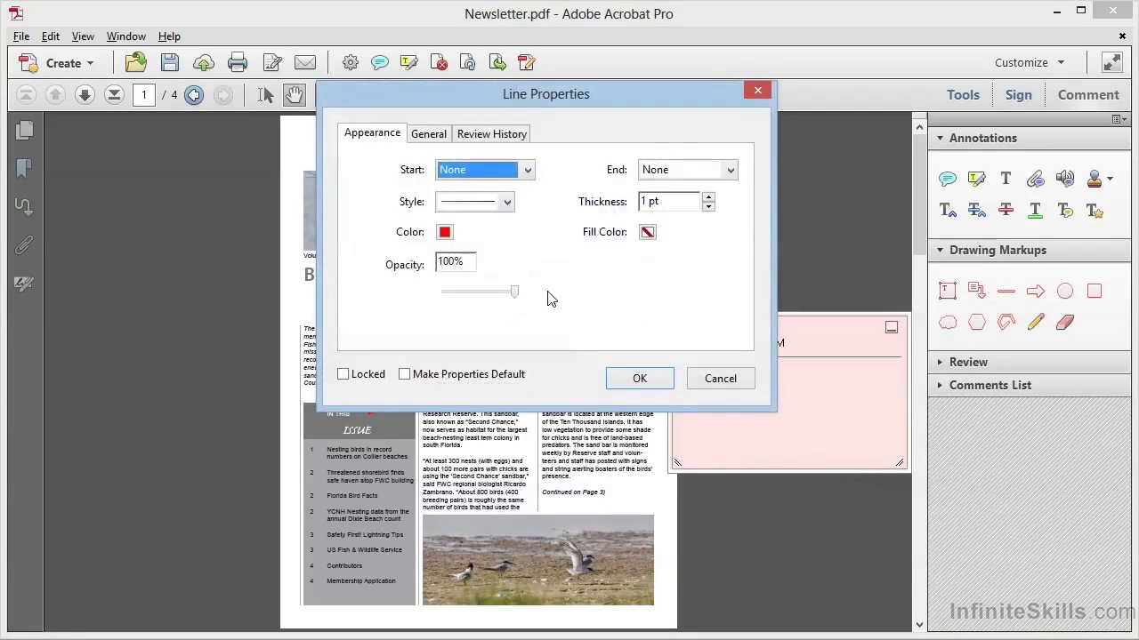
left_click(738, 380)
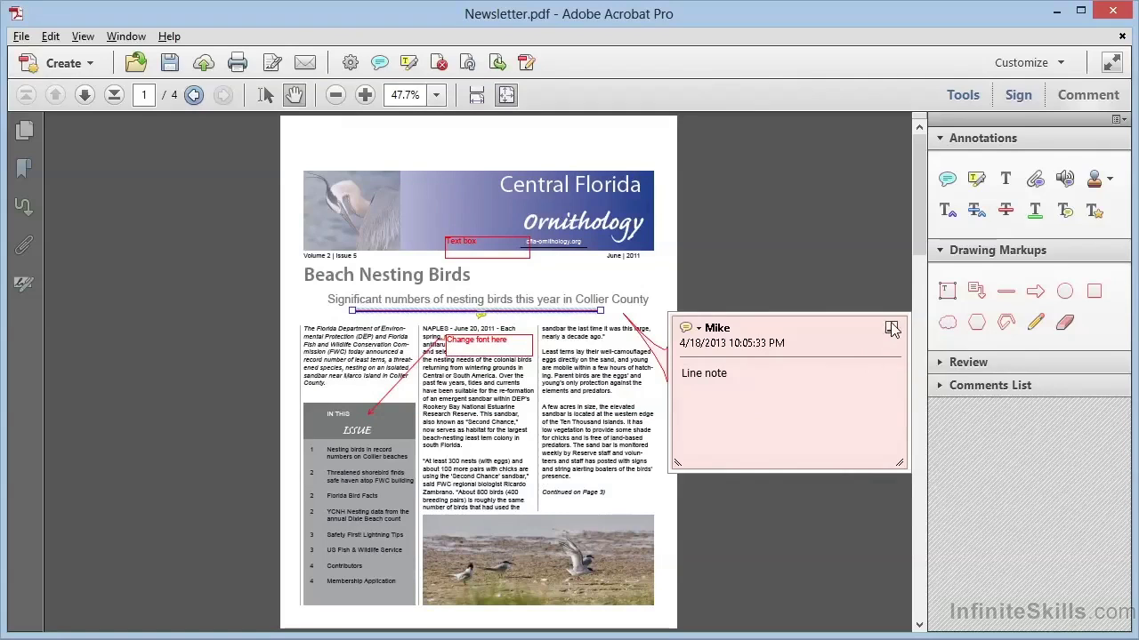
left_click(890, 327)
Draw an arrow from beside the subheading down to the "IN THIS ISSUE" heading and give its plain tail a small end shape
left_click(1037, 294)
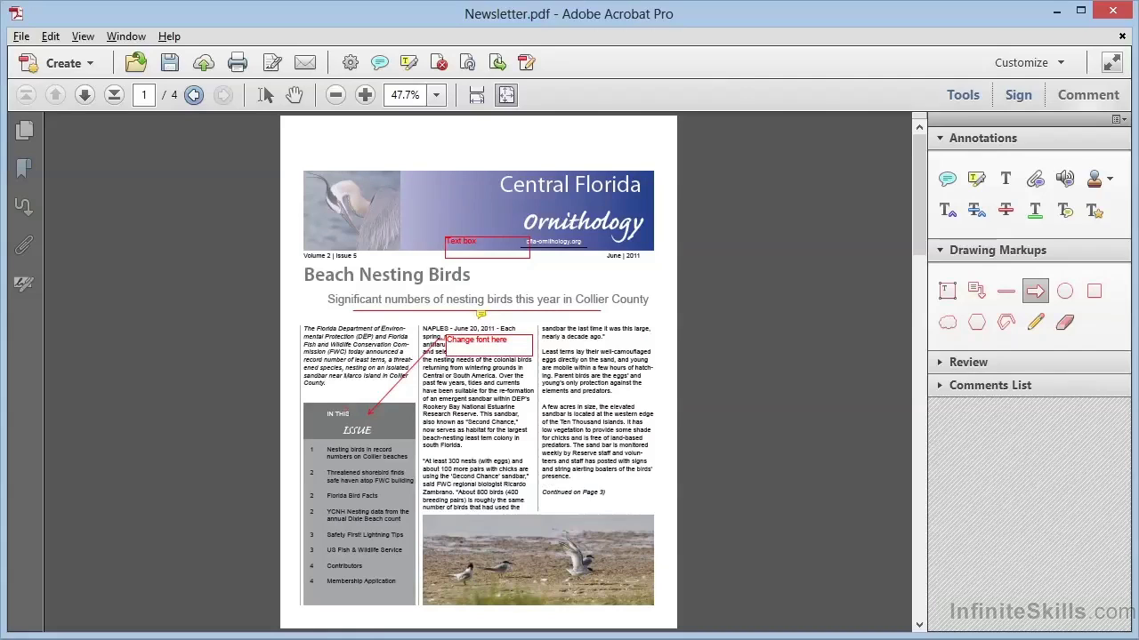
left_click_drag(349, 382, 311, 306)
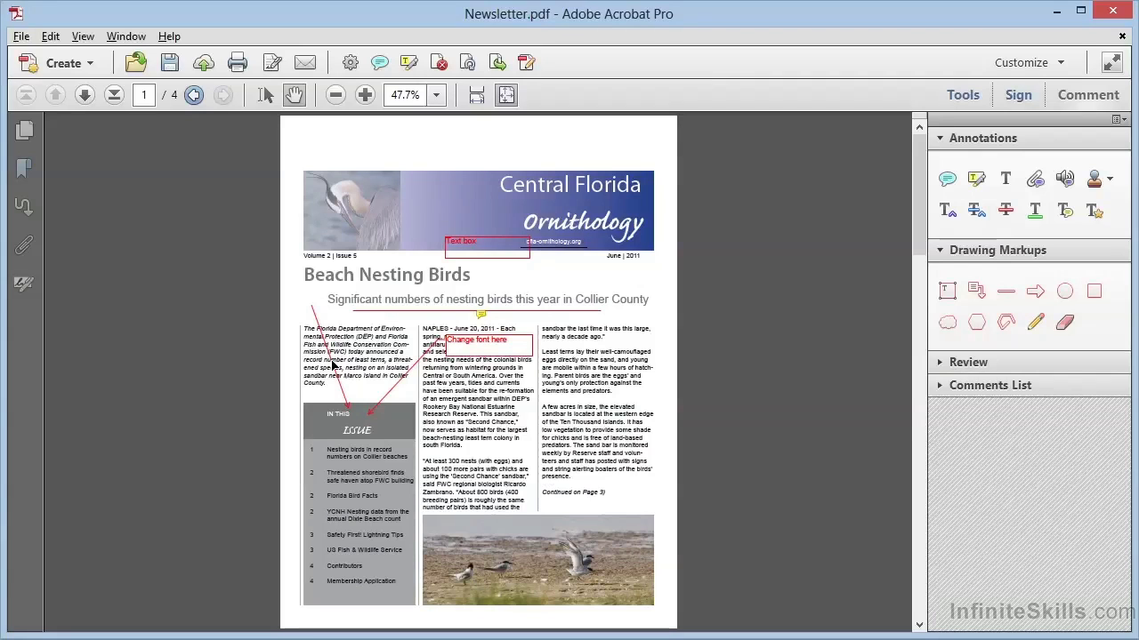
left_click(332, 364)
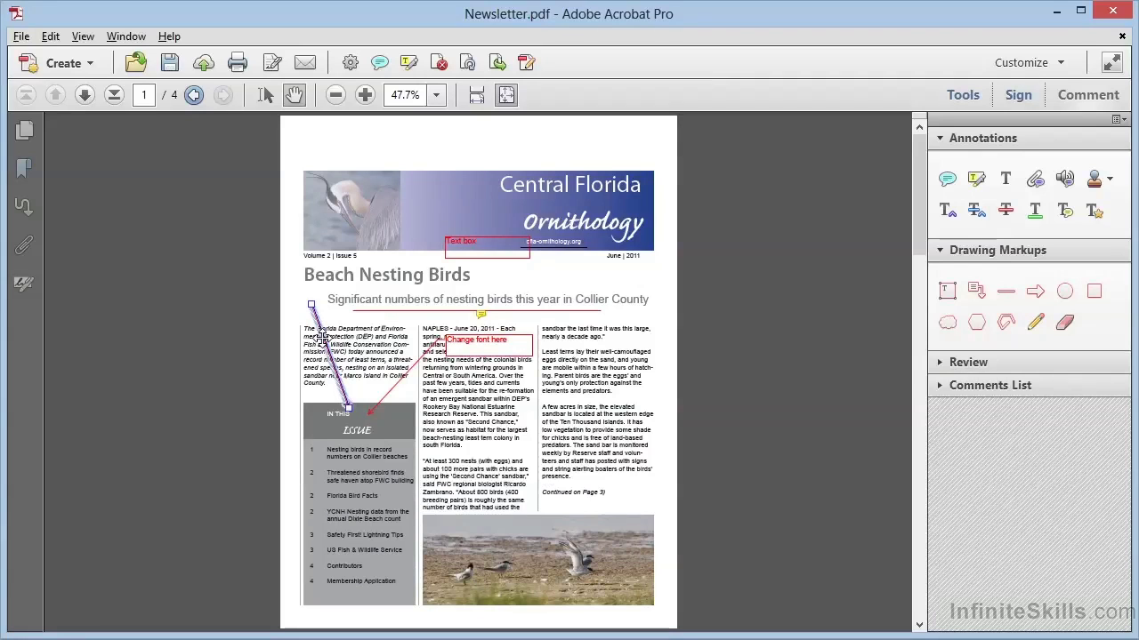
right_click(325, 343)
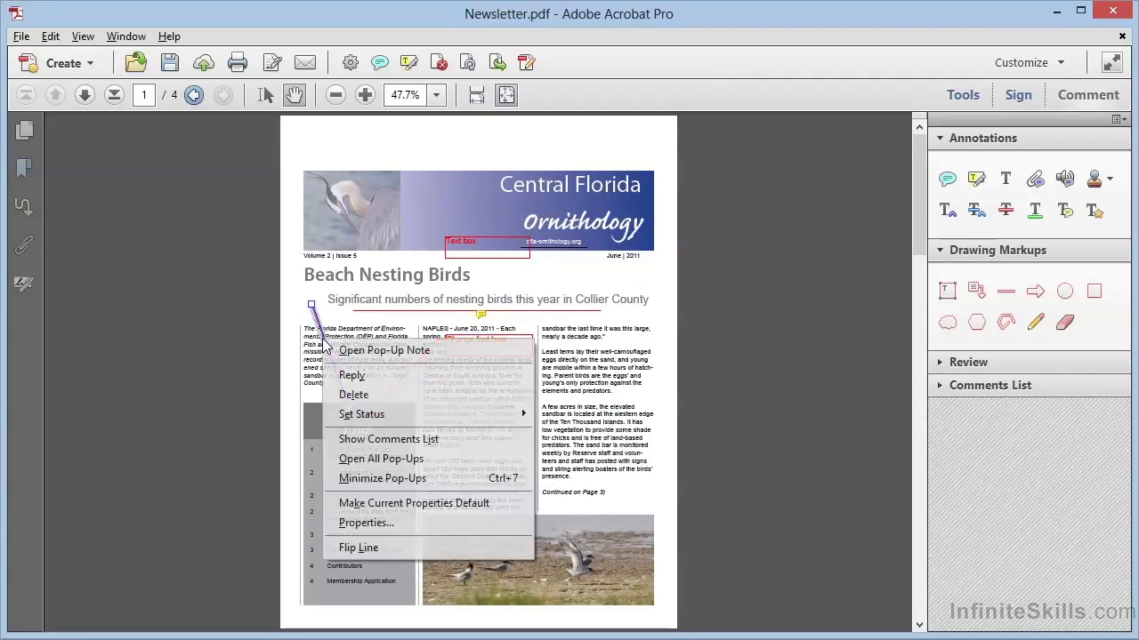
left_click(385, 525)
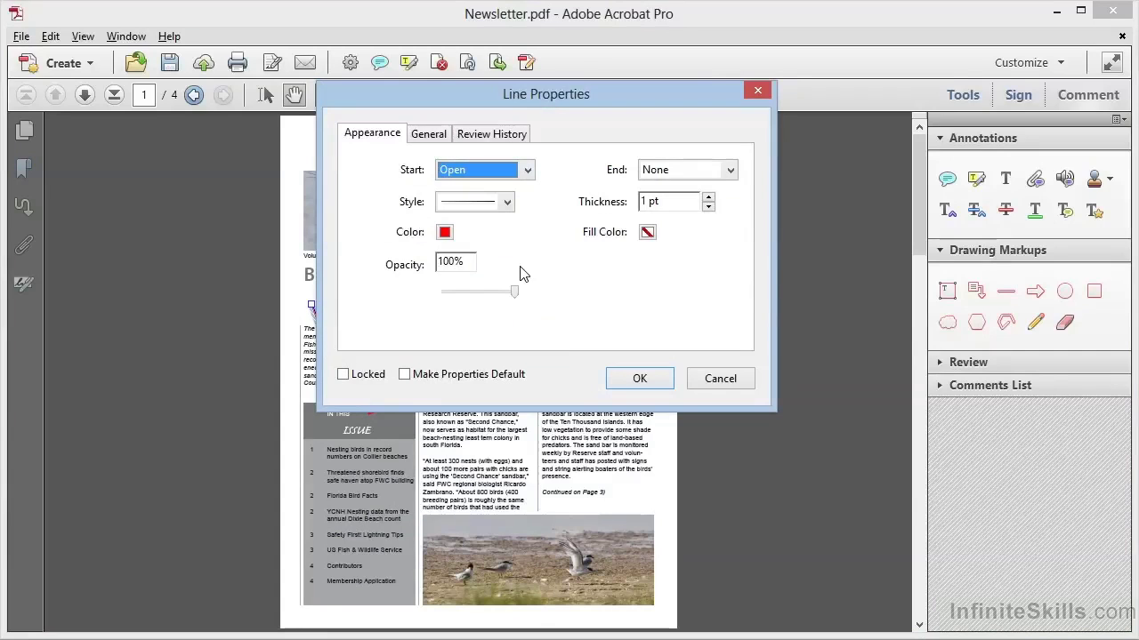
left_click(730, 170)
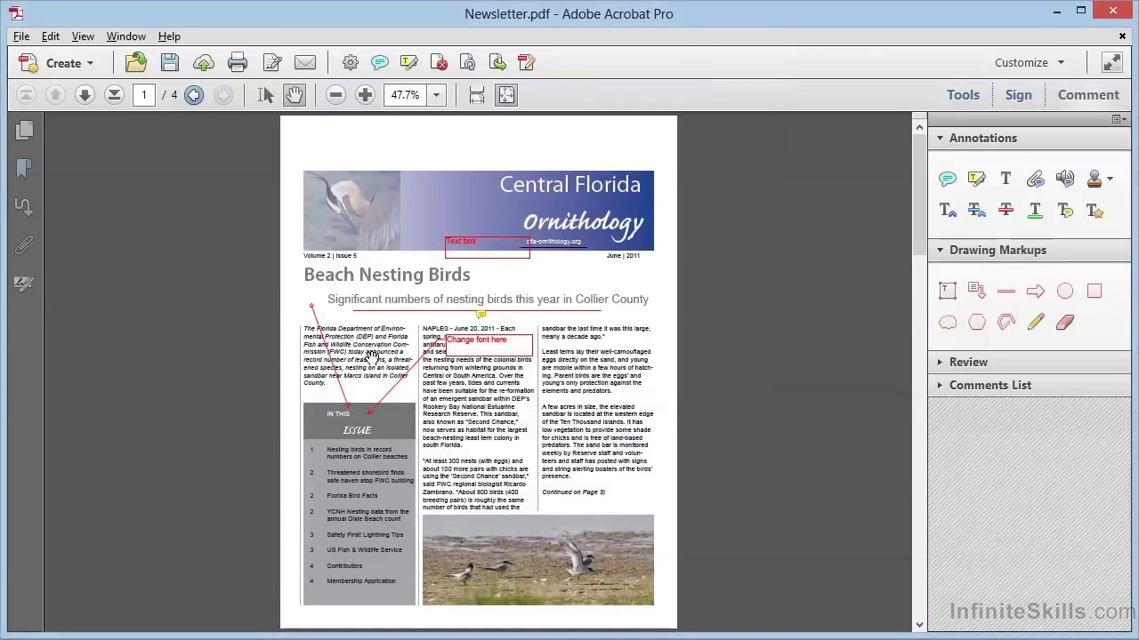
Draw an oval around the "Central Florida" title in the banner
left_click(1065, 291)
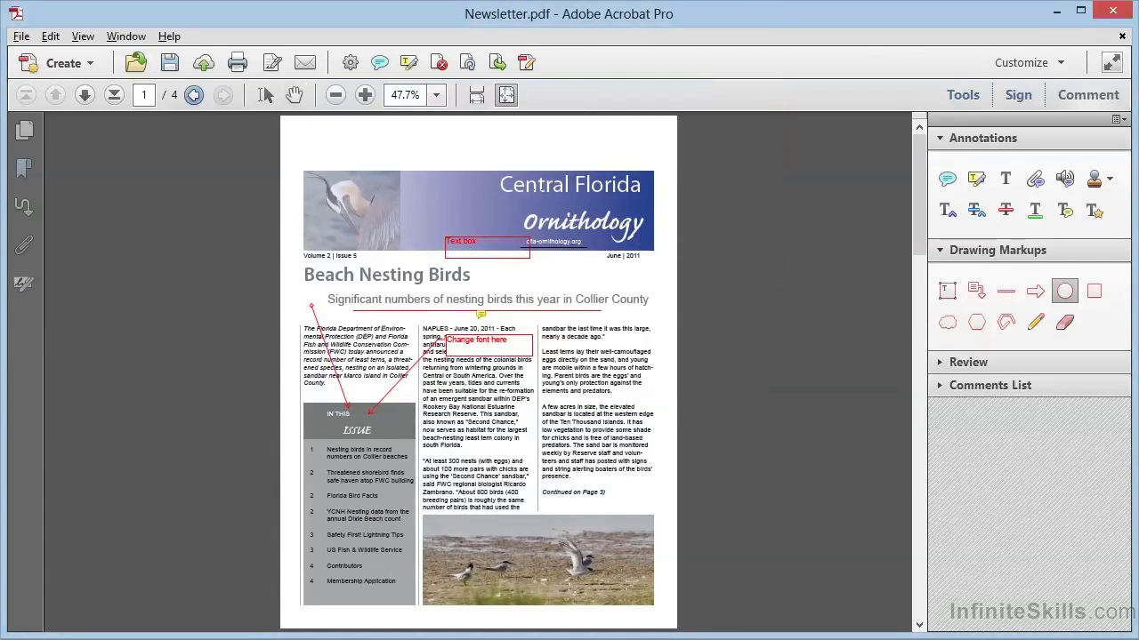
left_click_drag(469, 138, 653, 215)
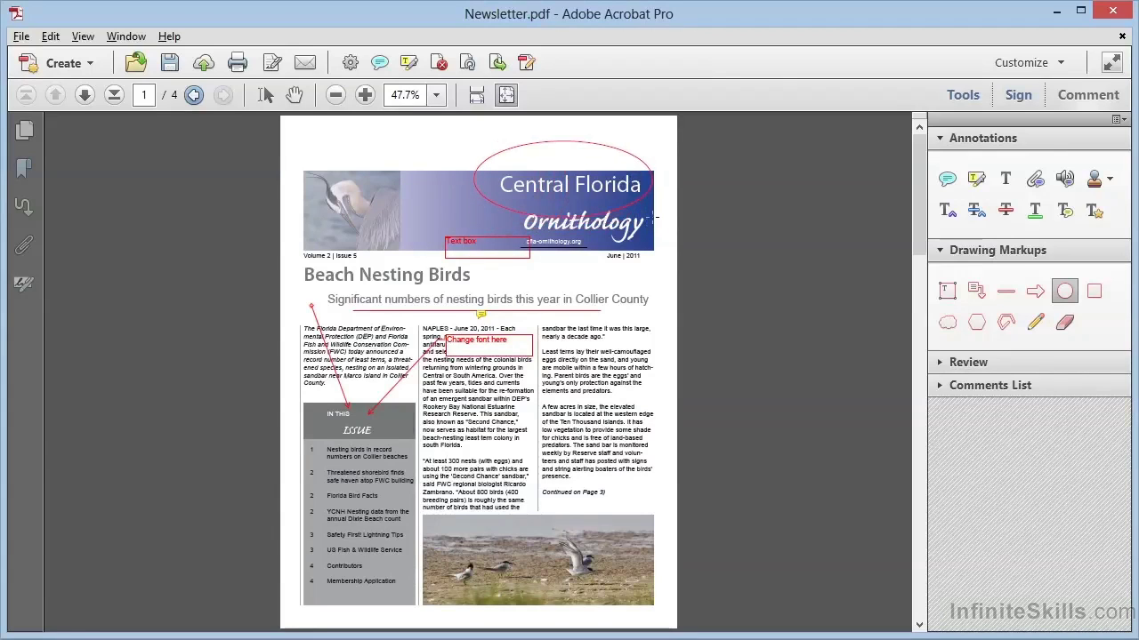
Draw a rectangle around the shorebird photo at the foot of the newsletter page
left_click(1096, 294)
left_click_drag(412, 509, 659, 607)
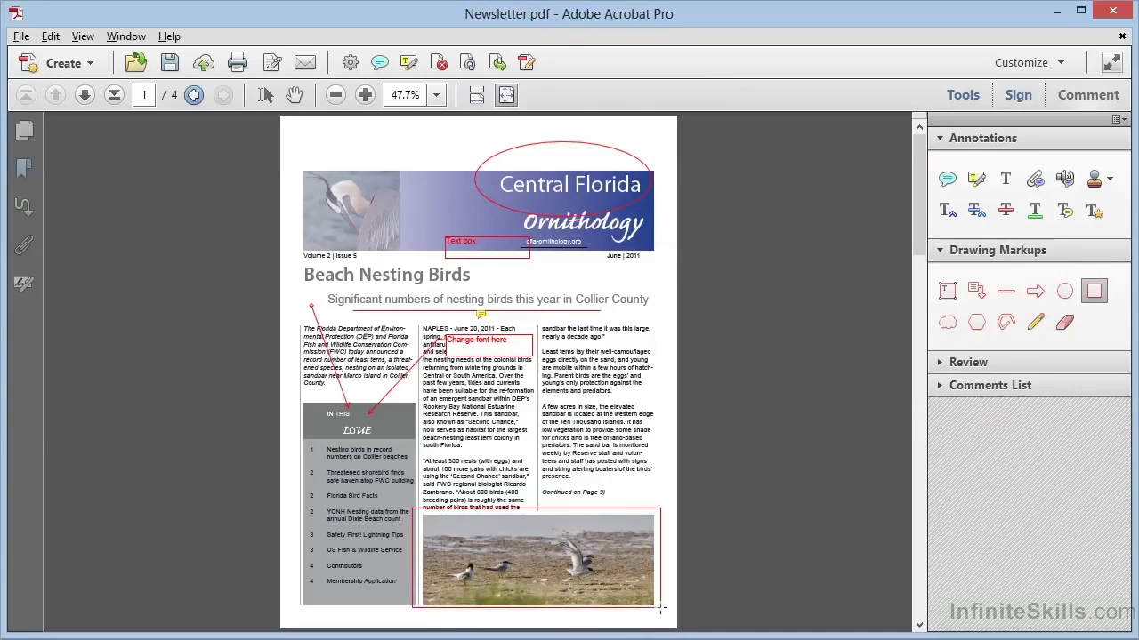
Draw a closed cloud shape around the "A few acres in size" paragraph and its "Continued on Page 3" line
left_click(949, 323)
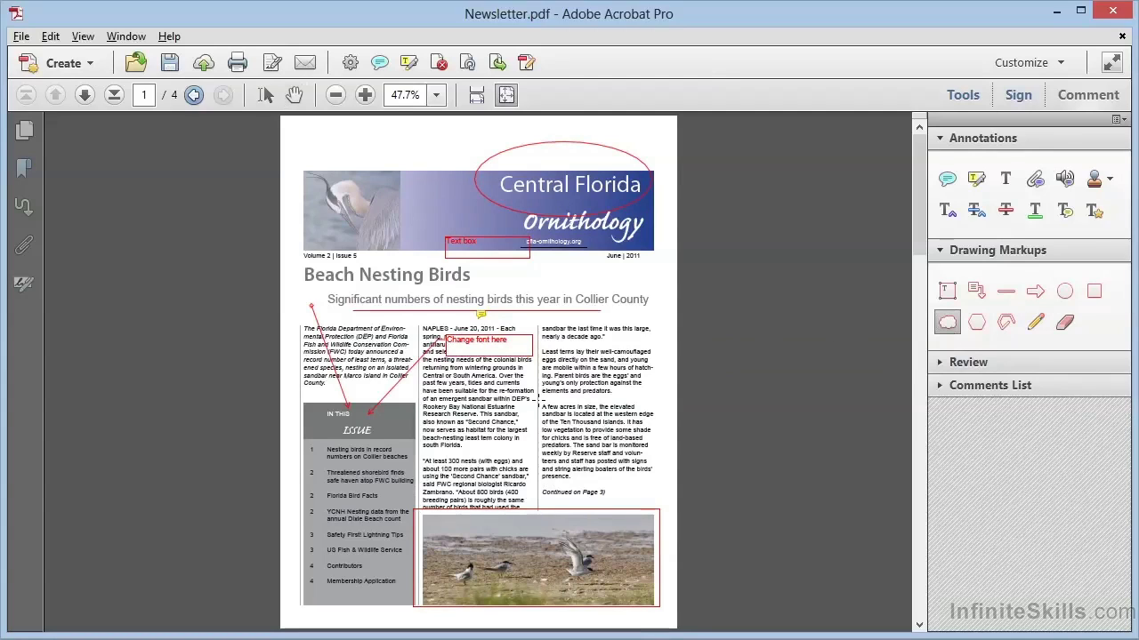
left_click(542, 396)
left_click(656, 397)
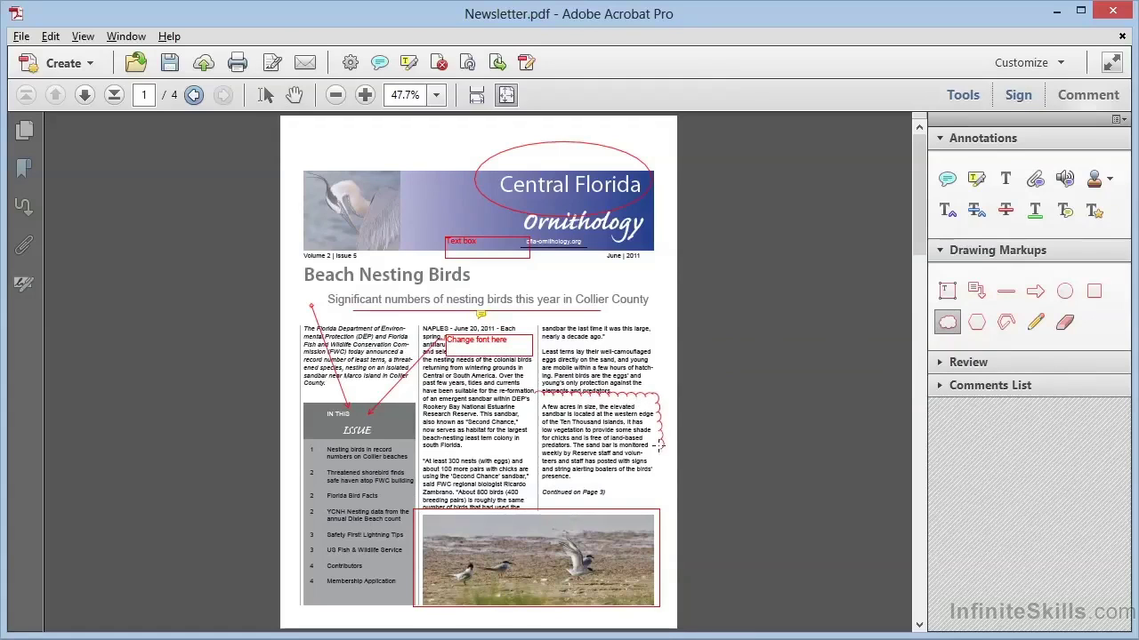
left_click(659, 499)
left_click(523, 500)
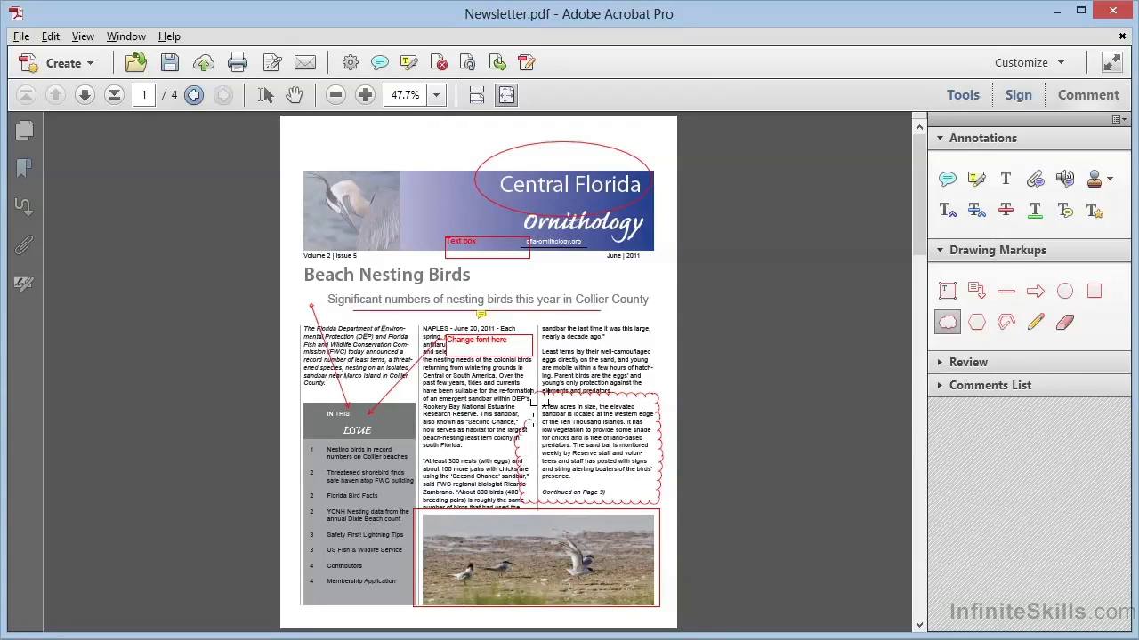
left_click(534, 397)
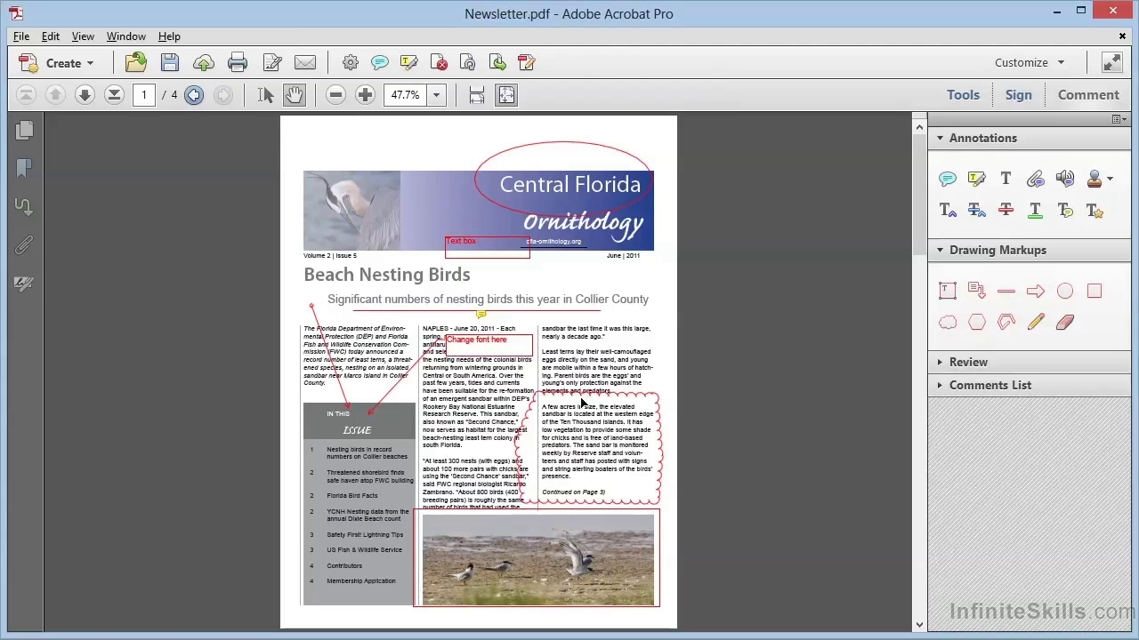
Examine the cloud's appearance properties and its available line styles without changing them
left_click(580, 397)
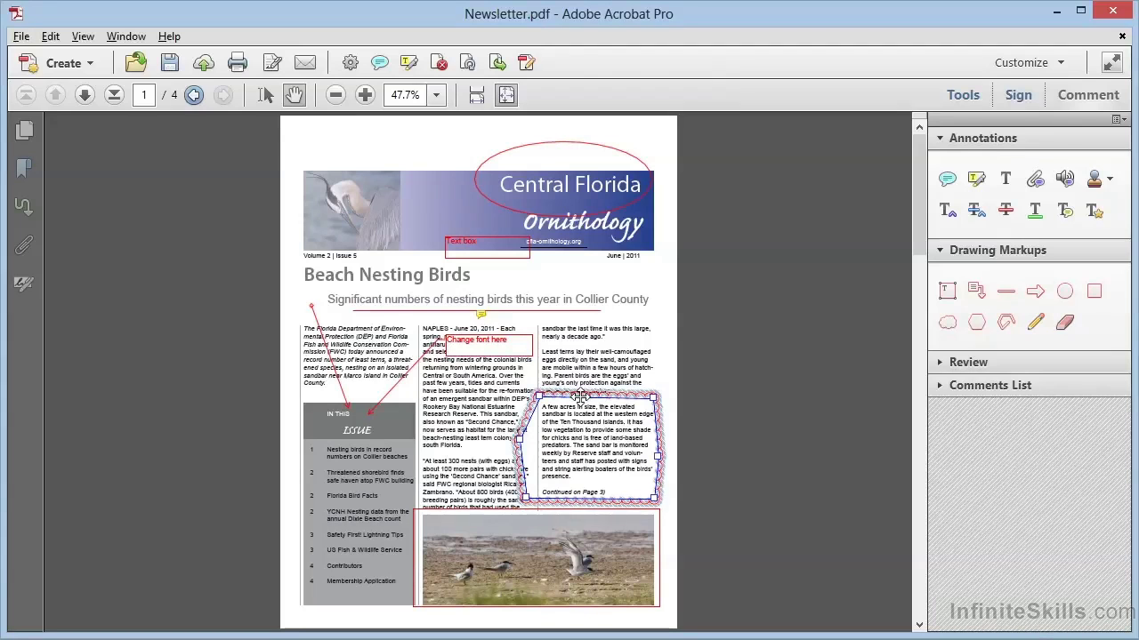
right_click(580, 397)
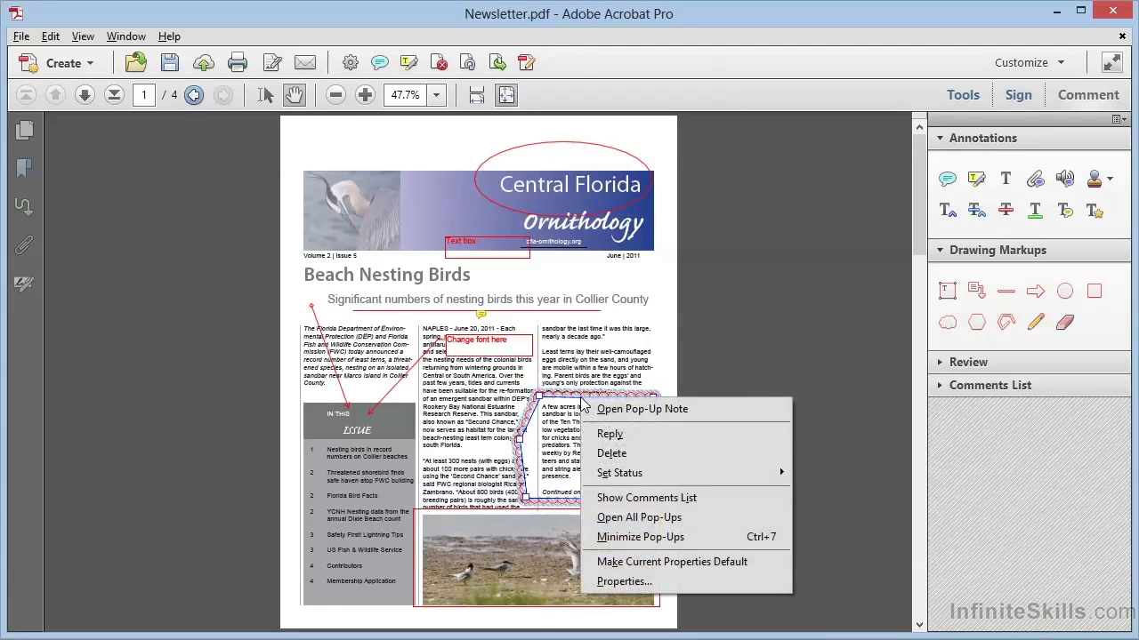
left_click(610, 583)
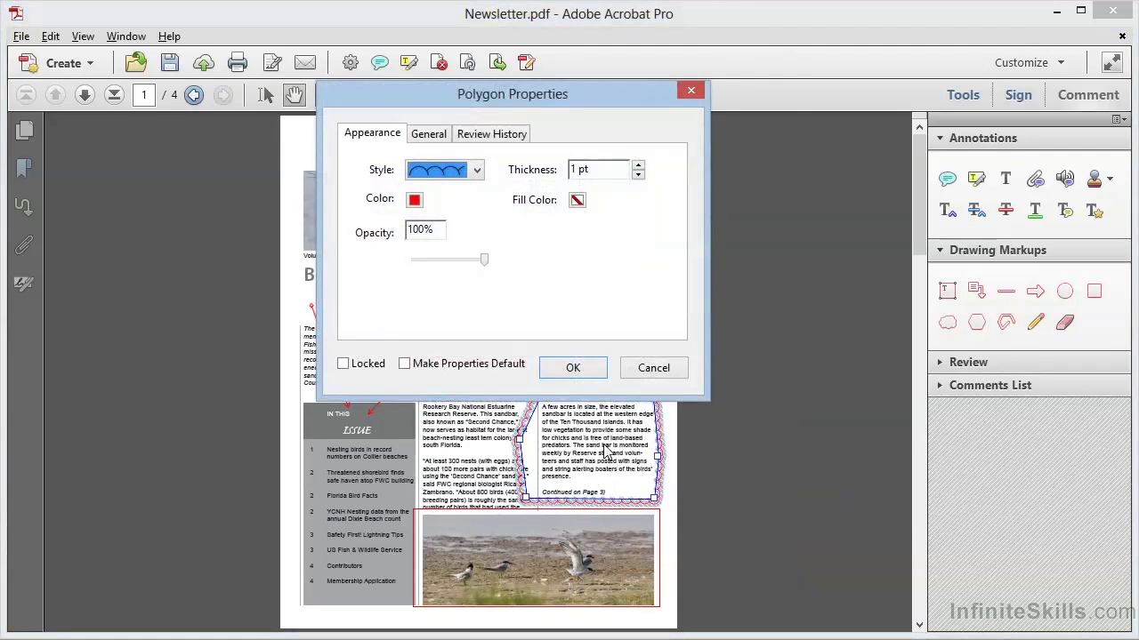
left_click(478, 171)
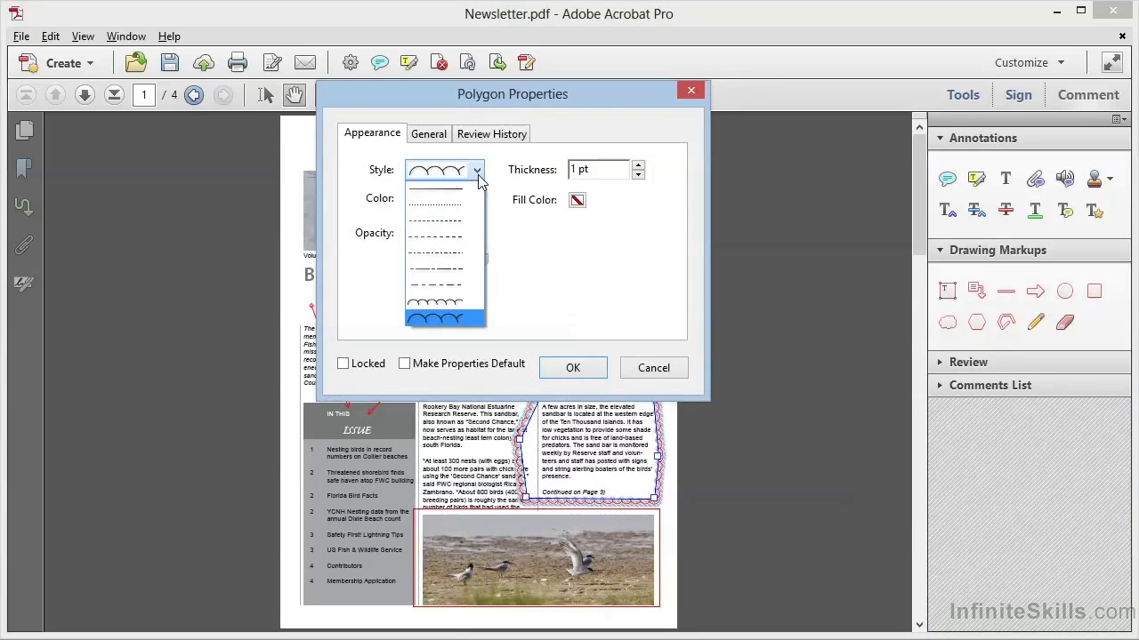
left_click(573, 368)
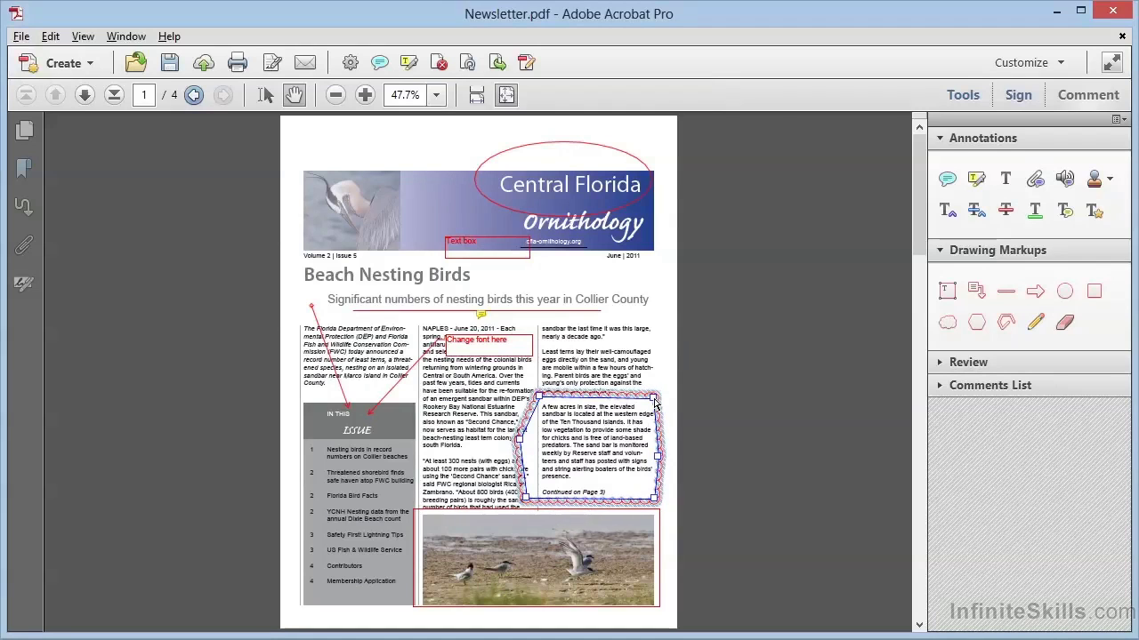
Reshape the cloud by moving its two upper corner points slightly outward
key("Escape")
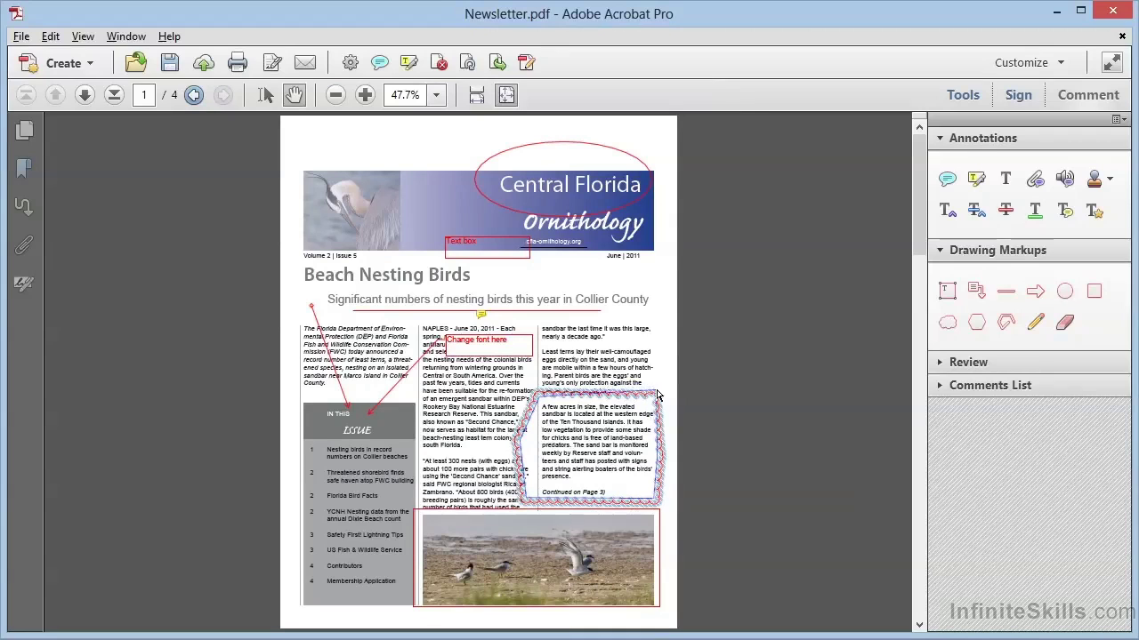
left_click(542, 402)
left_click_drag(542, 402, 533, 390)
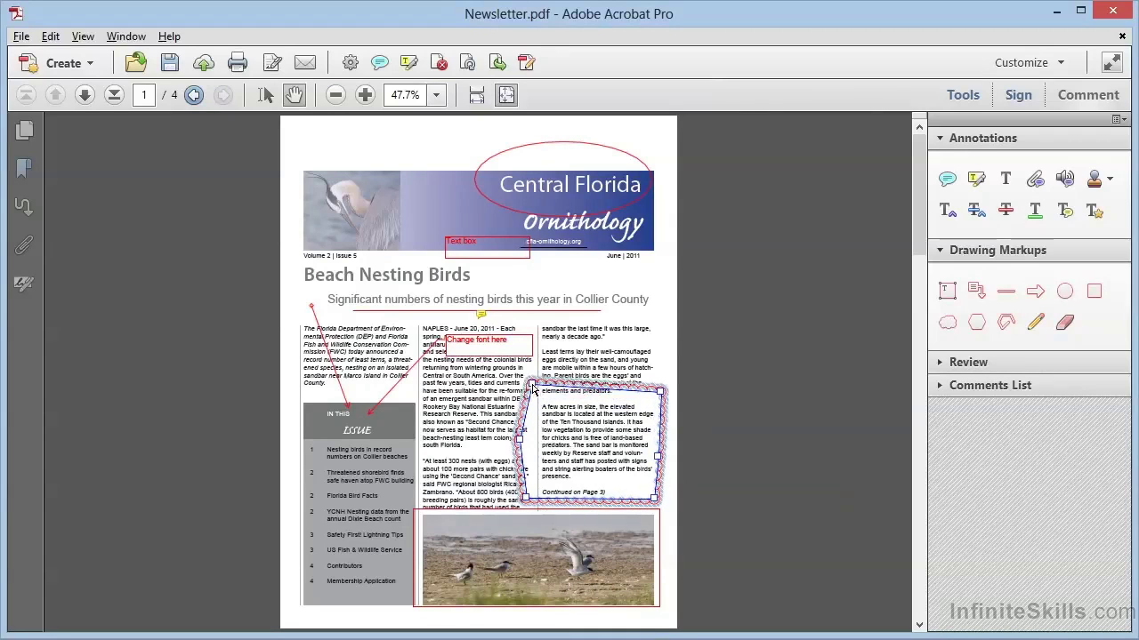
Draw a closed six-sided polygon above the "this year in Collier County" part of the subheading
left_click(978, 325)
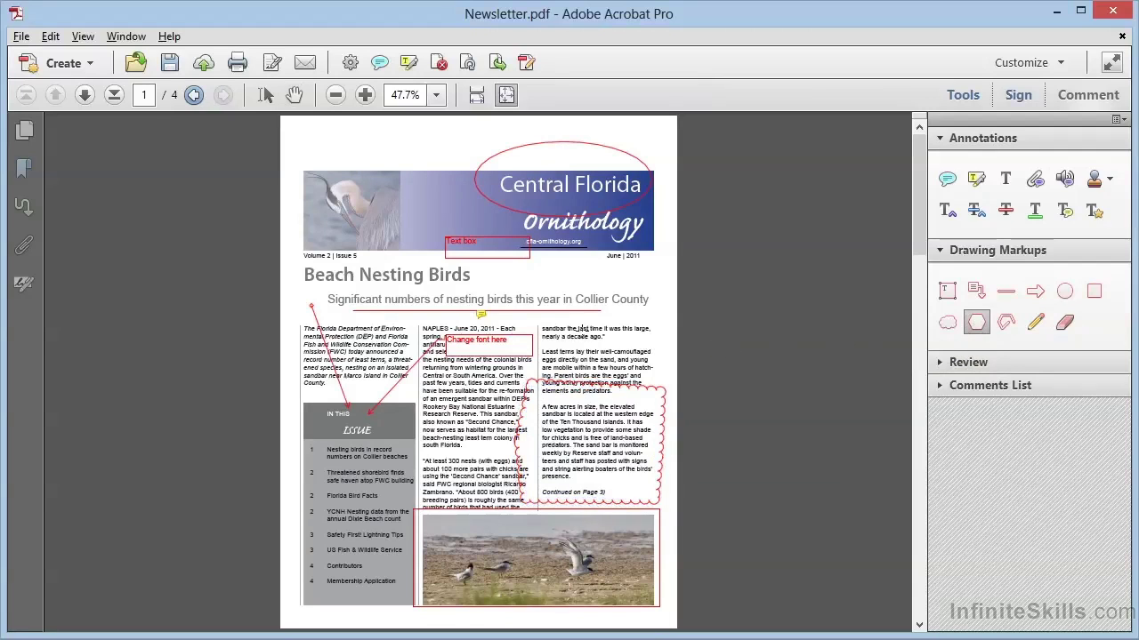
left_click(555, 263)
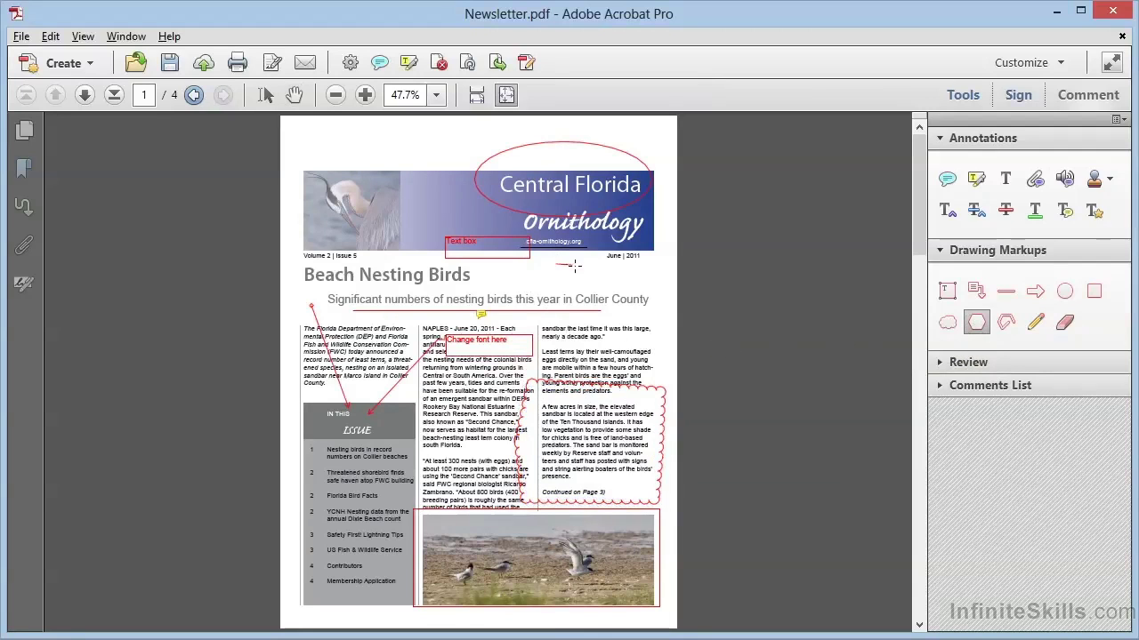
left_click(621, 286)
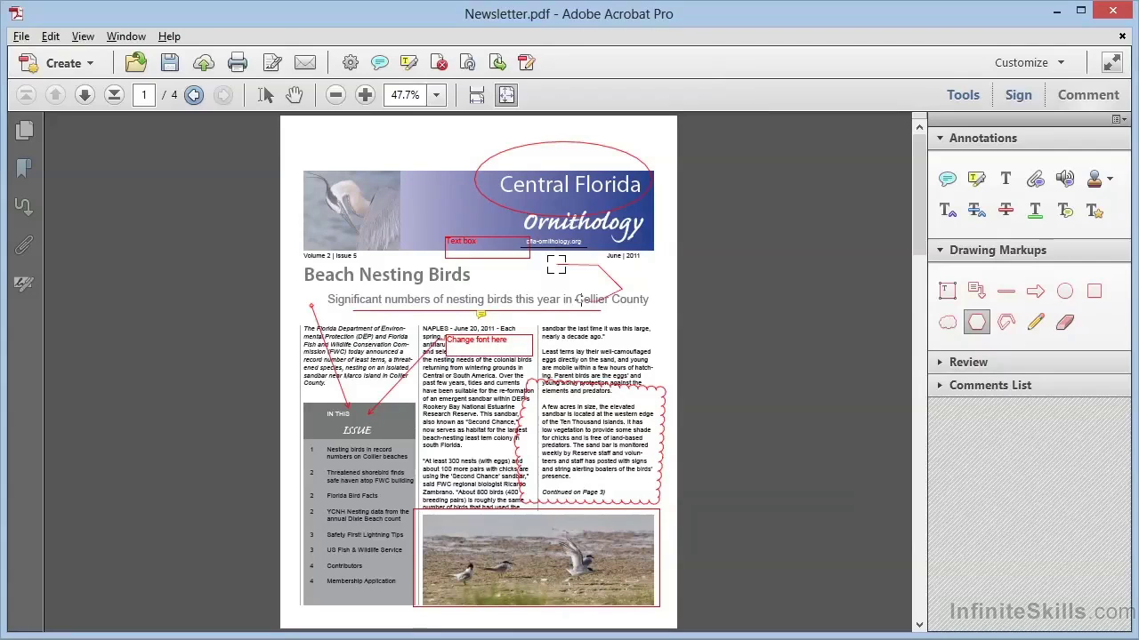
left_click(531, 296)
left_click(513, 283)
left_click(555, 265)
key("Escape")
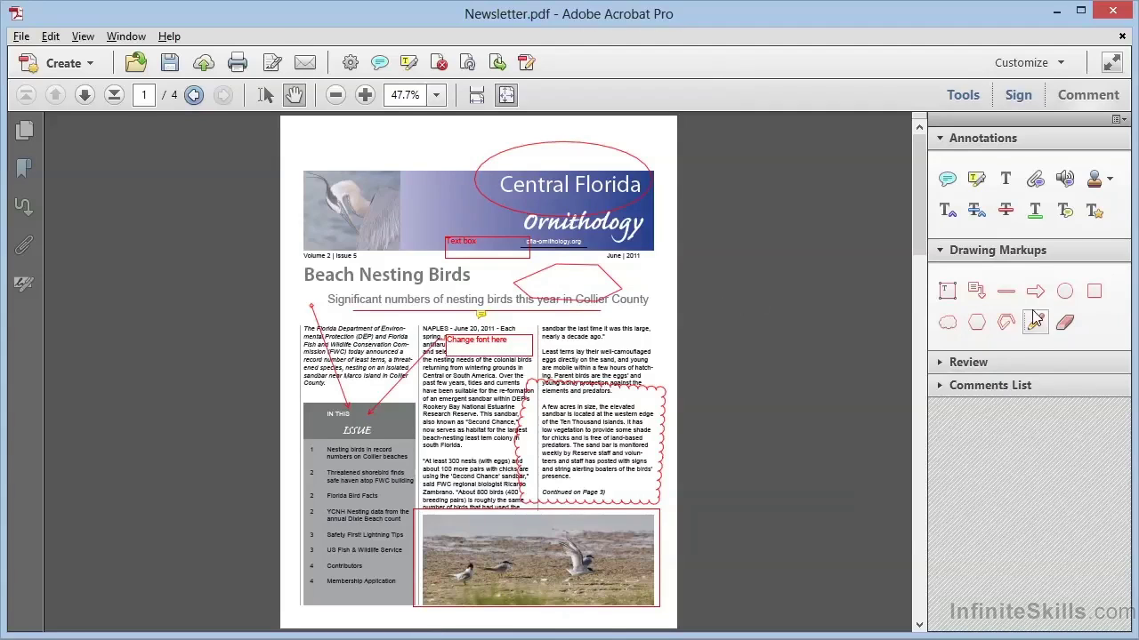
Draw an open shape of connected straight lines around the heron photo in the banner
left_click(1007, 325)
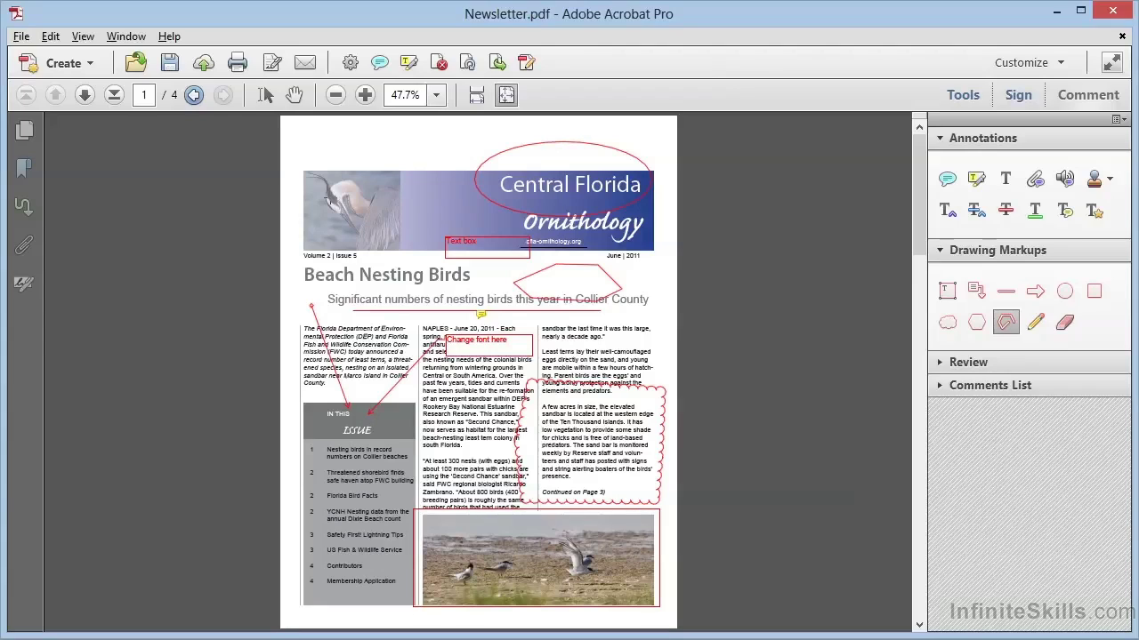
left_click(303, 224)
left_click(339, 266)
left_click(394, 258)
left_click(414, 216)
double_click(385, 161)
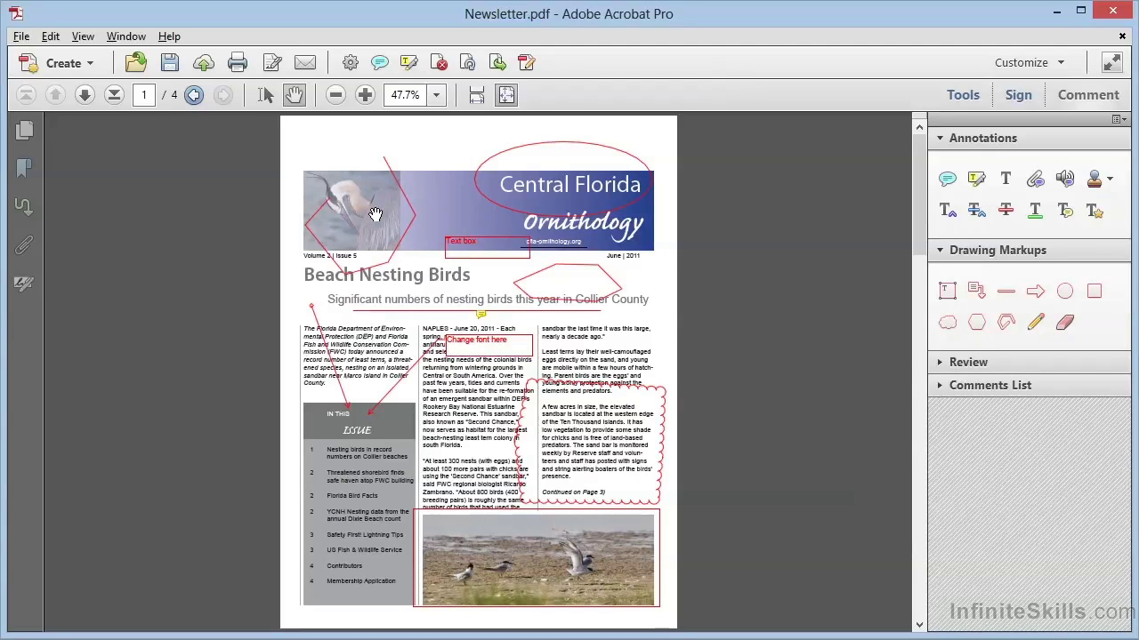
Draw freehand pencil lines down beside the third text column and in a wavy loop across the area above the banner
left_click(1039, 325)
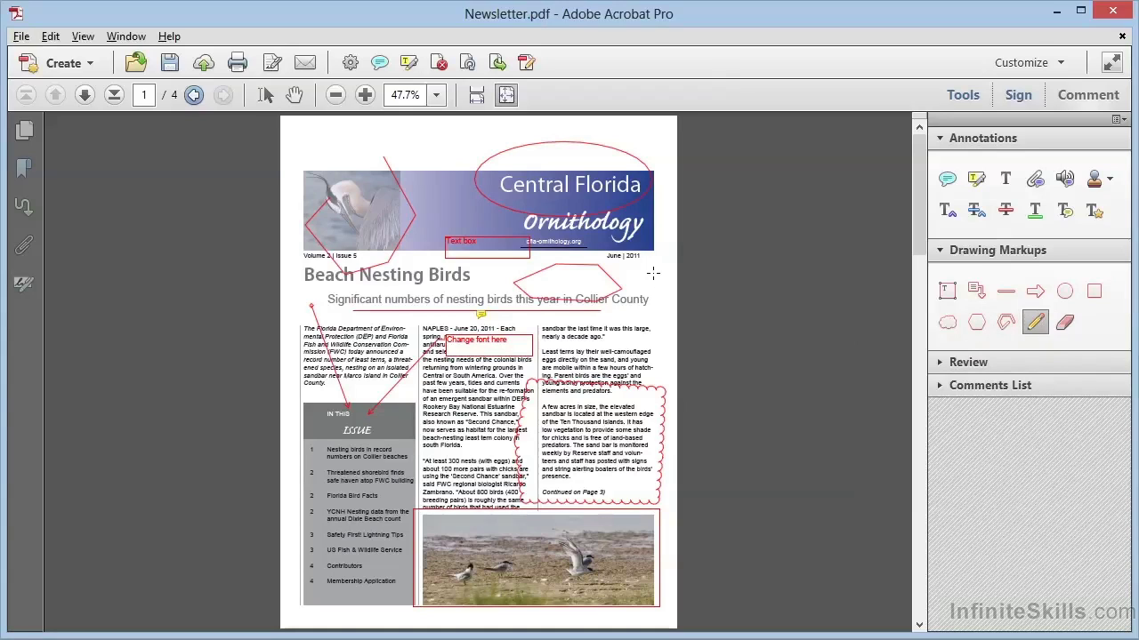
mouse_move(652, 274)
left_mouse_down()
mouse_move(642, 361)
mouse_move(610, 360)
left_mouse_up()
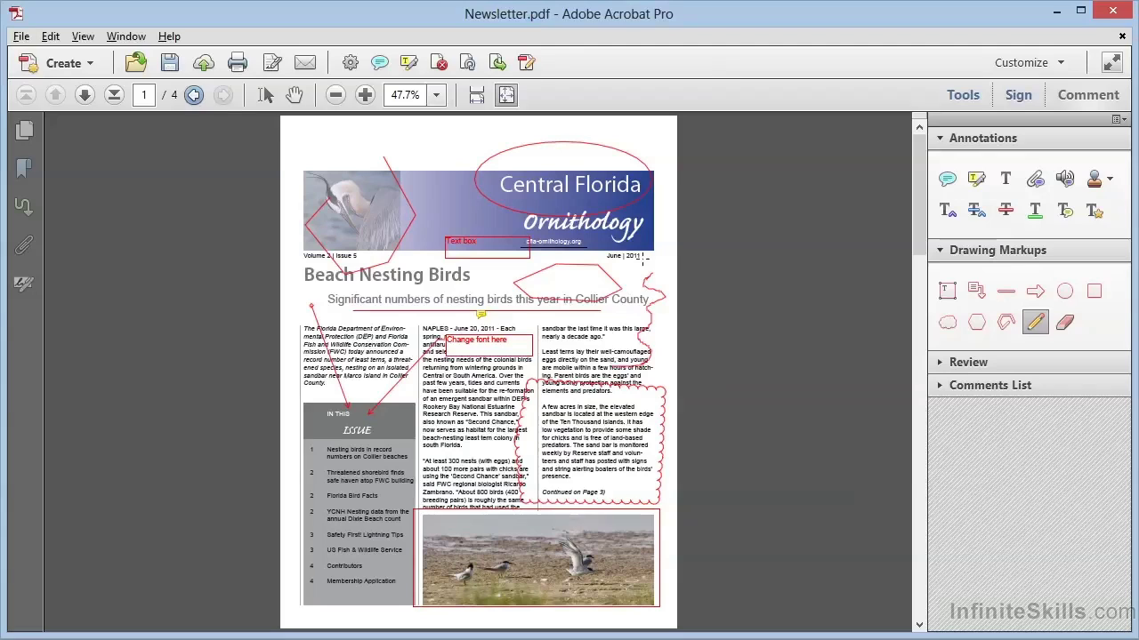
mouse_move(620, 135)
left_mouse_down()
mouse_move(357, 133)
mouse_move(347, 153)
mouse_move(307, 153)
mouse_move(313, 169)
mouse_move(374, 161)
mouse_move(448, 188)
mouse_move(475, 158)
left_mouse_up()
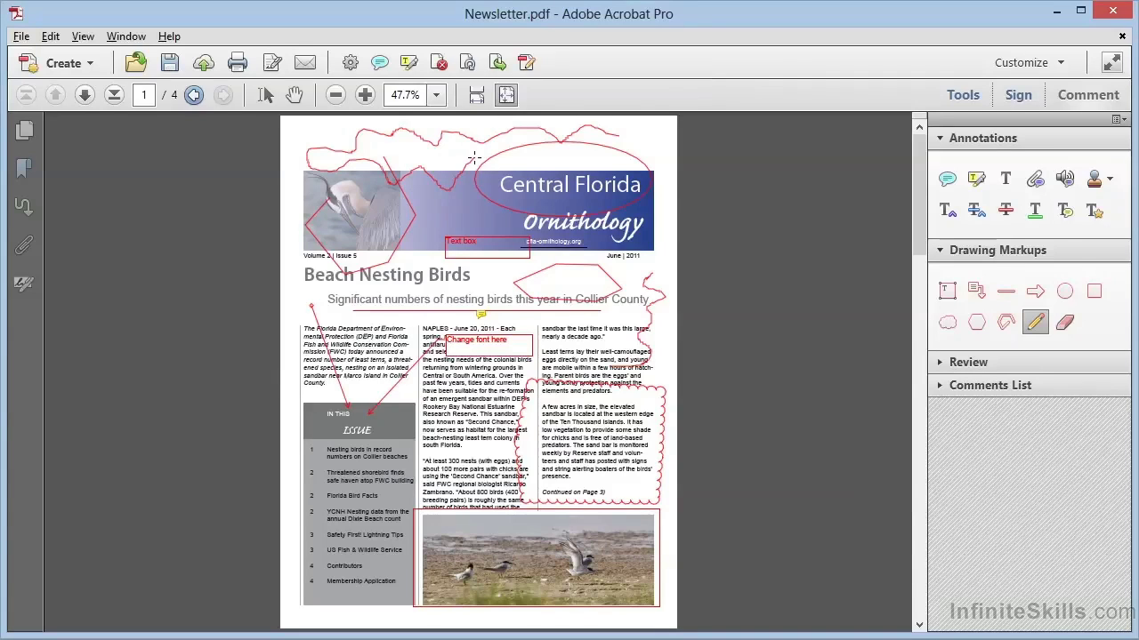
Erase parts of the wavy freehand line near the upper edge of the banner's heron photo
left_click(1066, 323)
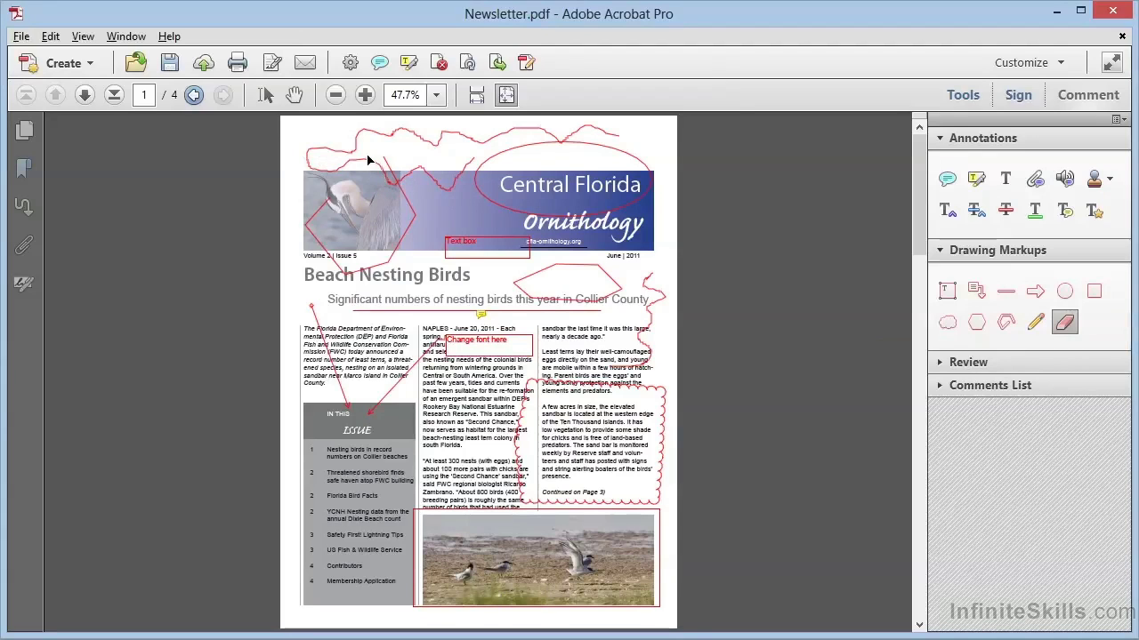
left_click_drag(350, 169, 344, 165)
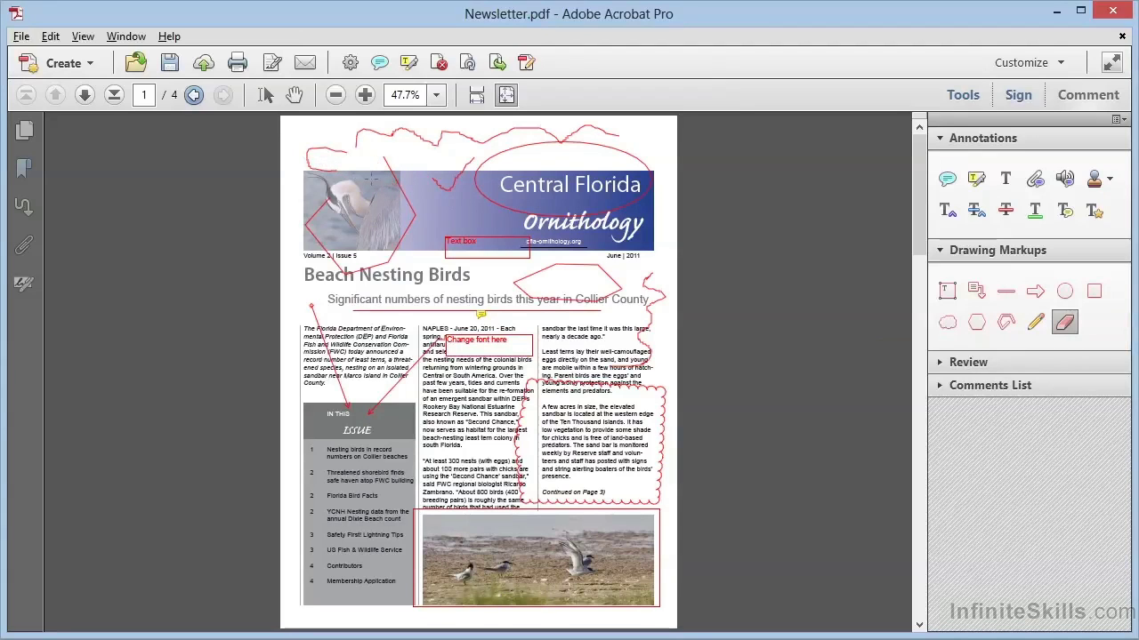